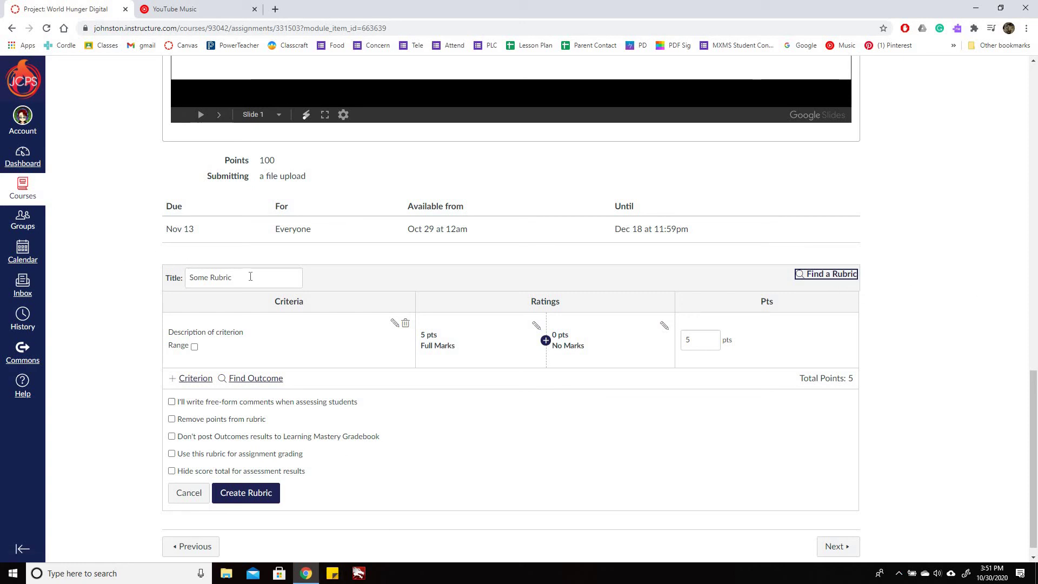
# Title the rubric "World Hunger Project Rubric"
pyautogui.moveTo(251, 276); pyautogui.dragTo(160, 282)
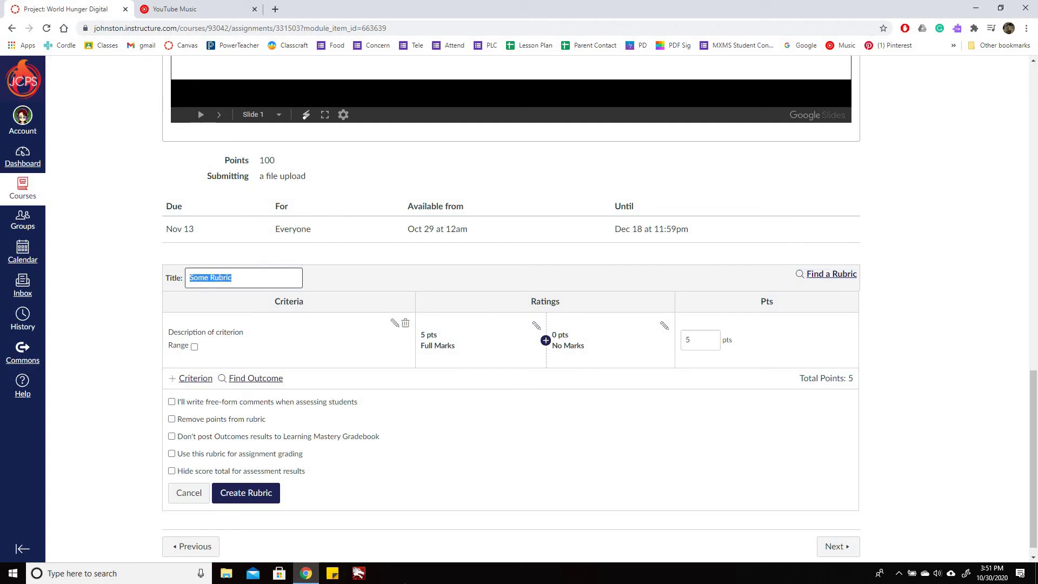
pyautogui.write('World')
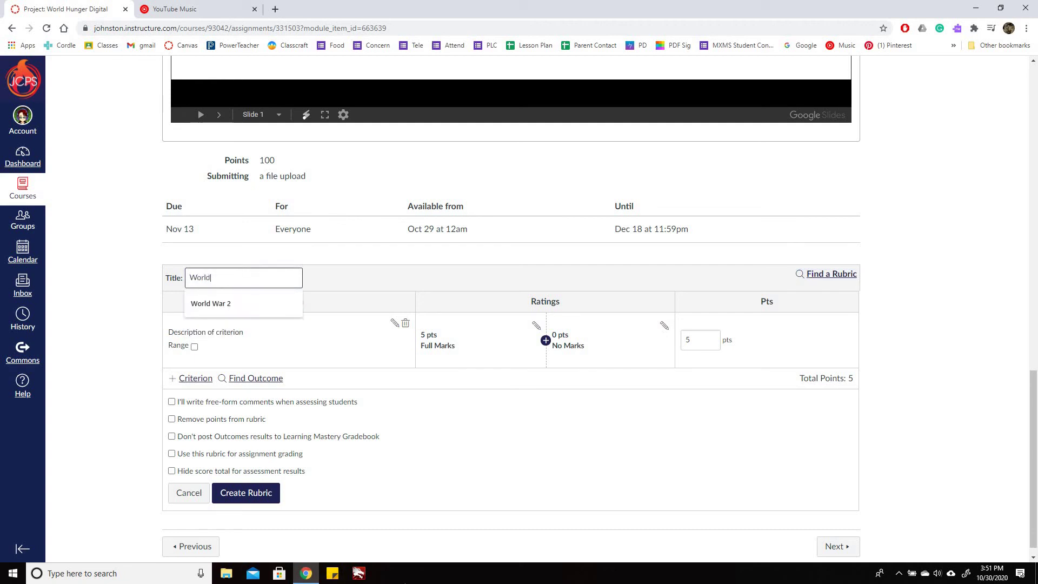
pyautogui.write(' Hunger')
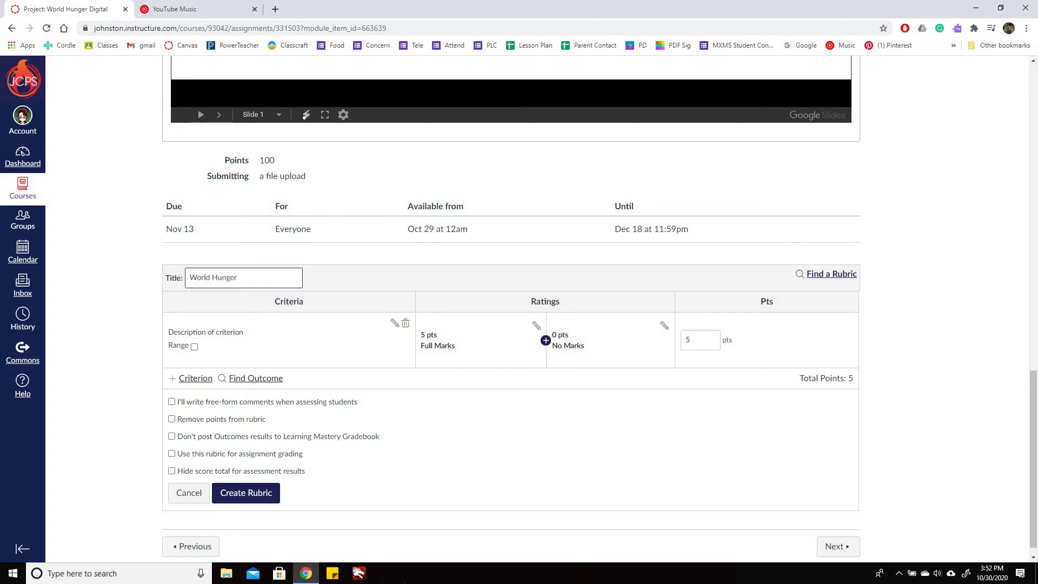
pyautogui.write(' Project Rubric')
pyautogui.scroll(-1, 967, 339)
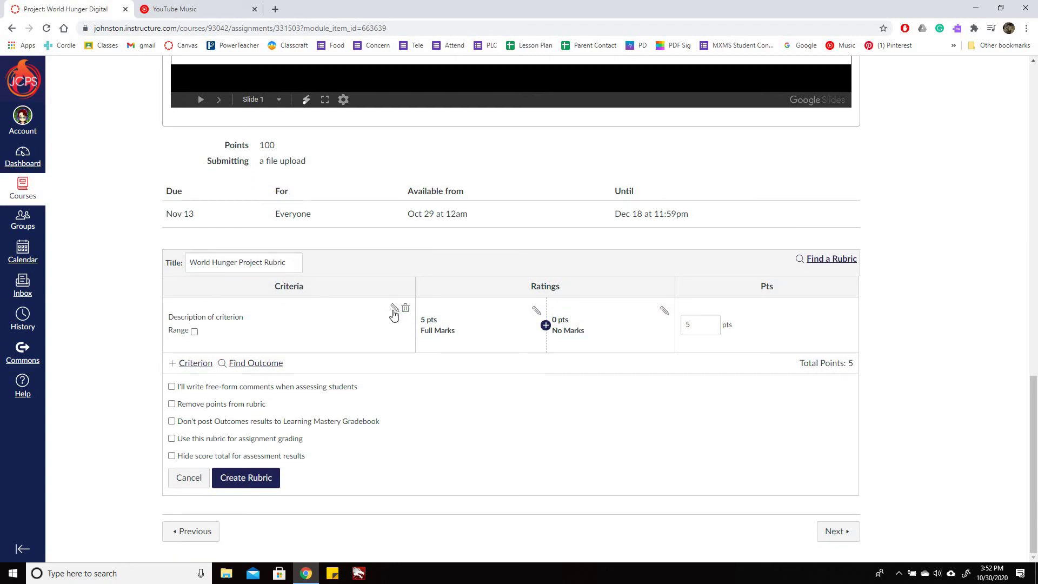
# Change the first criterion's short description to "Title"
pyautogui.scroll(7, 971, 277)
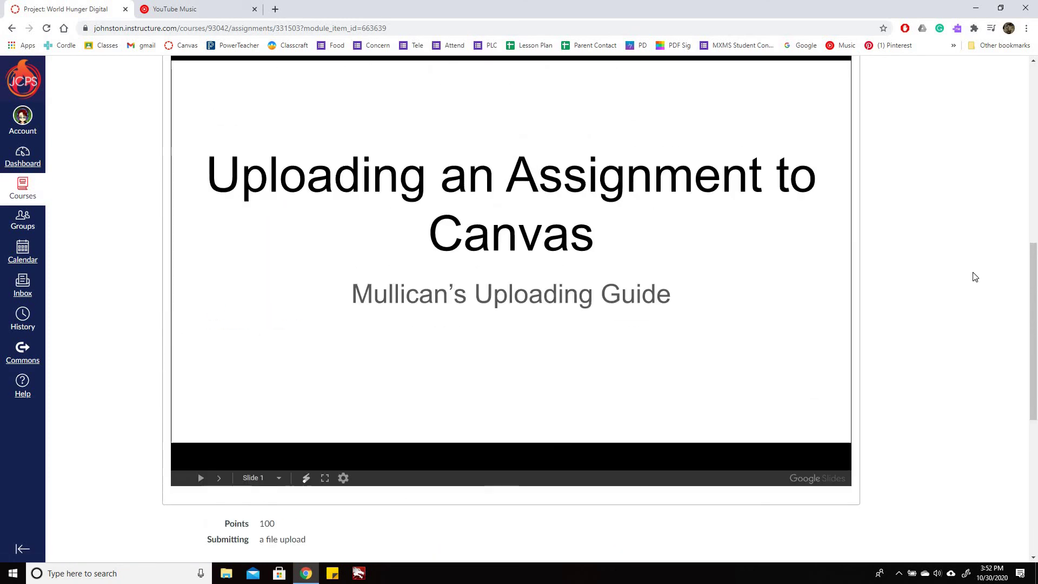
pyautogui.scroll(8, 984, 273)
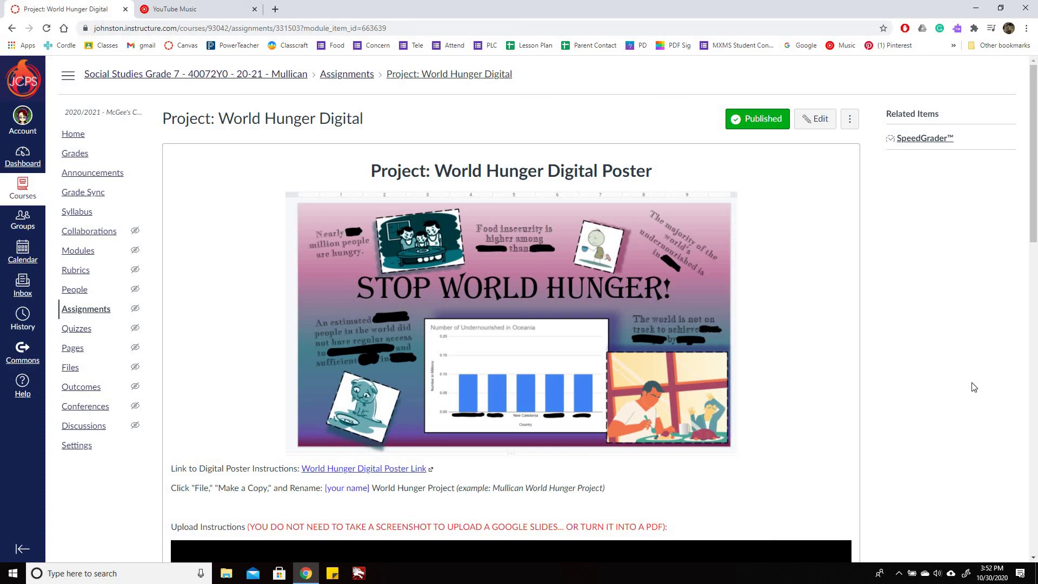
pyautogui.scroll(-14, 987, 400)
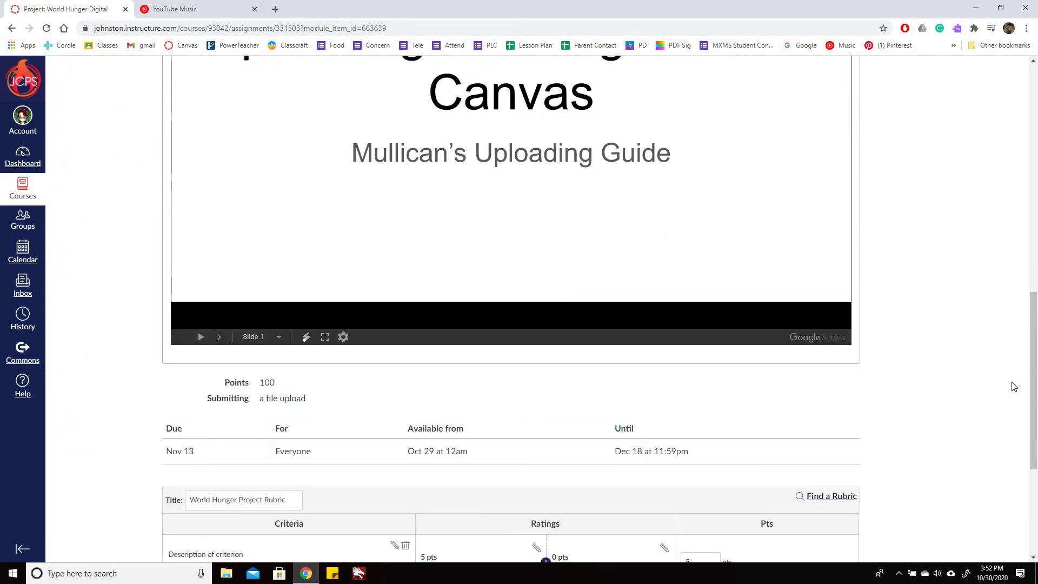
pyautogui.scroll(-2, 984, 415)
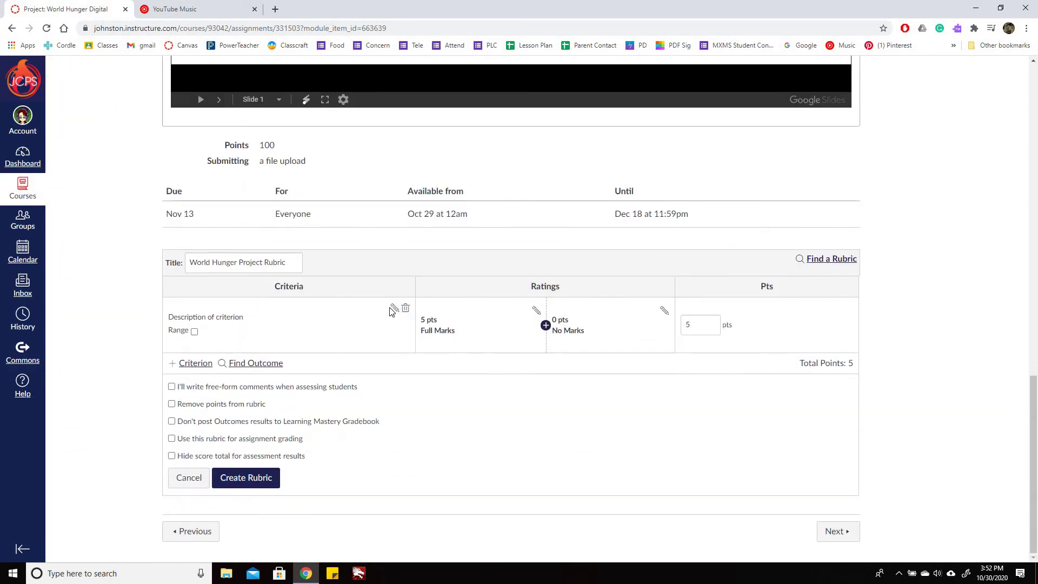
pyautogui.click(395, 308)
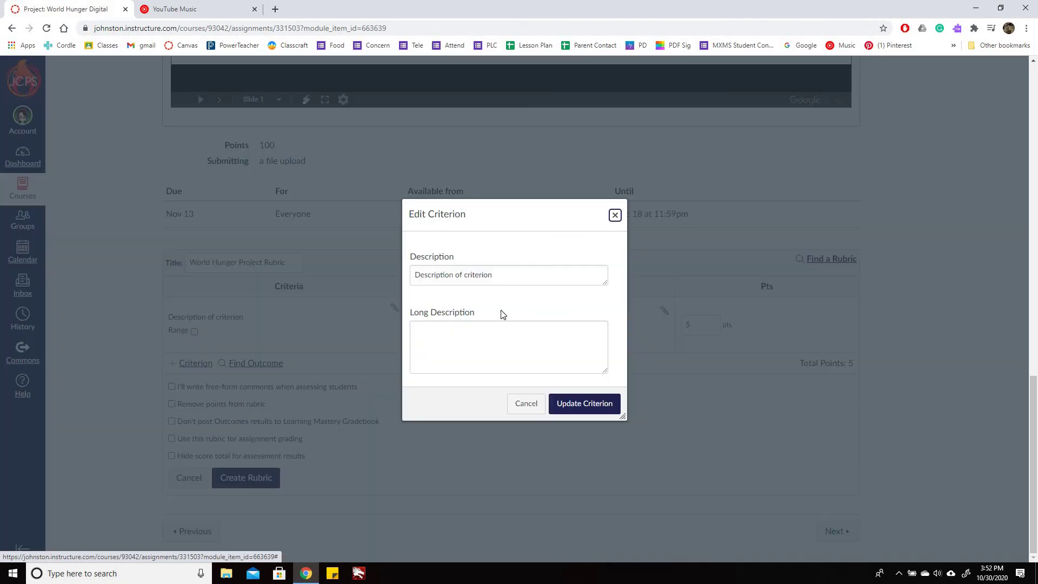
pyautogui.click(479, 331)
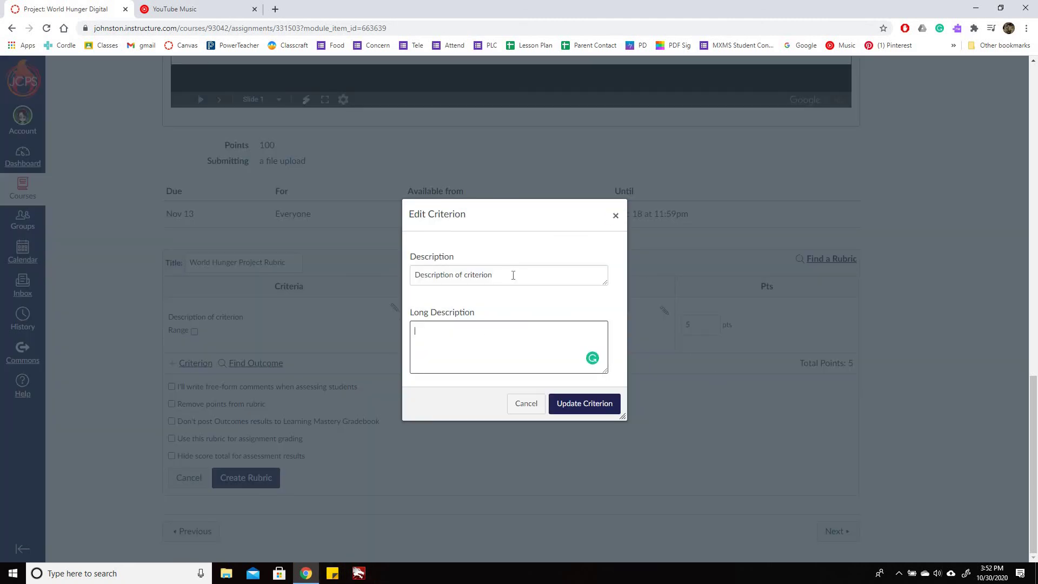
pyautogui.tripleClick(463, 275)
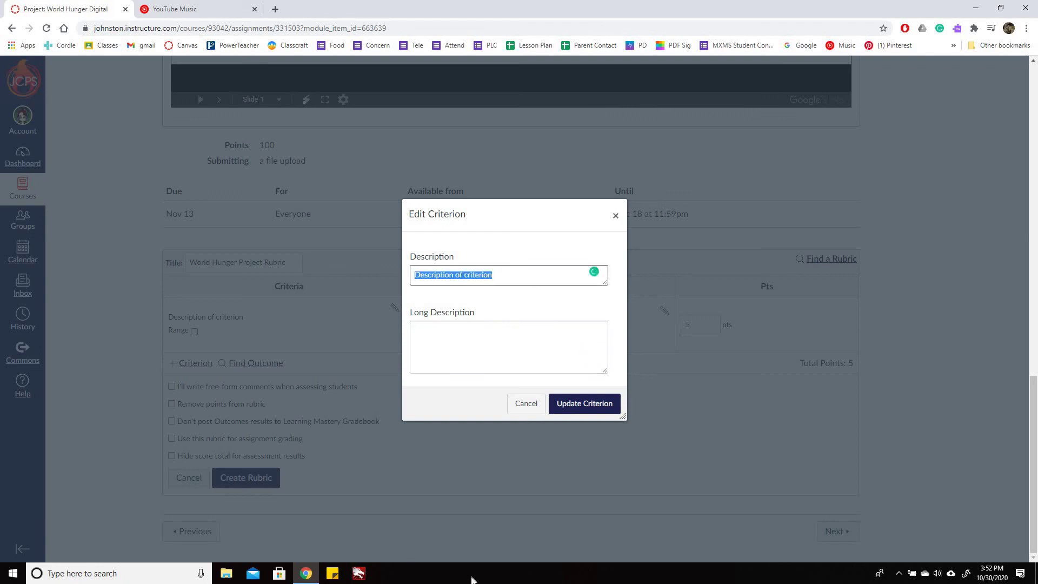
pyautogui.write('Title')
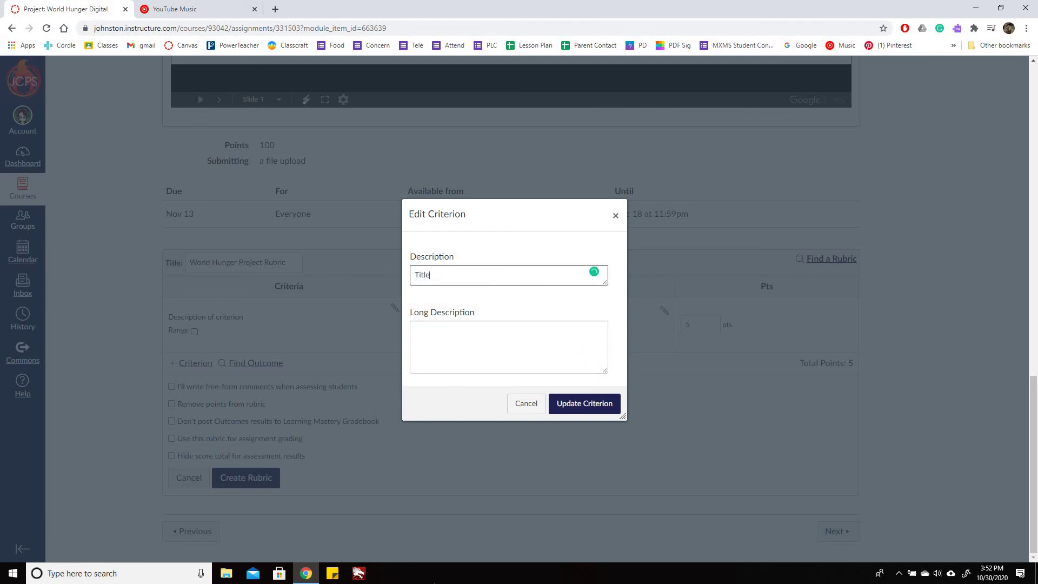
# Give the criterion the long description "Create a title for your poster. Make it large so it is obvious it is the title." and update it
pyautogui.press('Tab')
pyautogui.write('Crea')
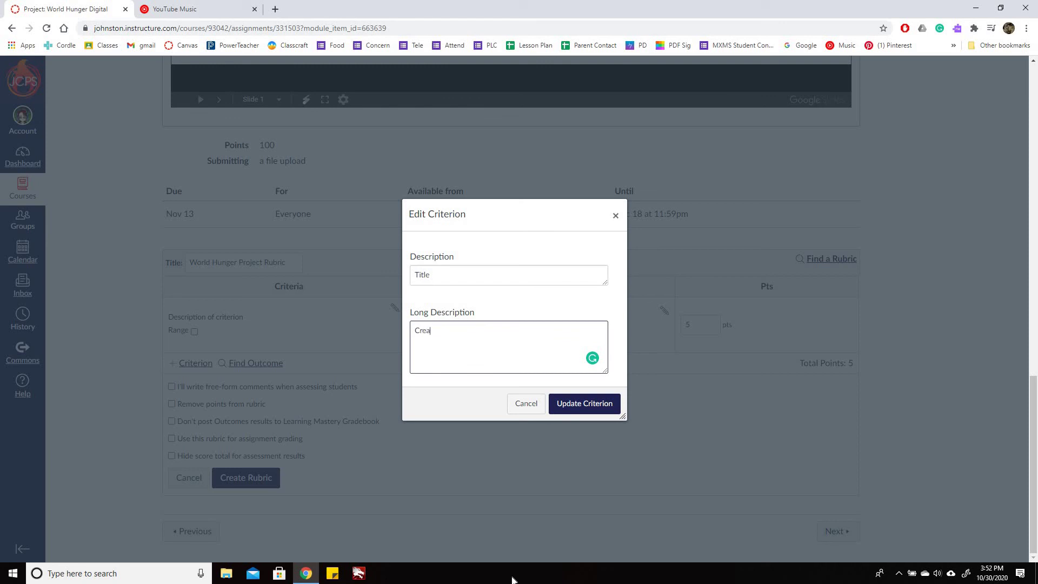
pyautogui.write('te a title for you l')
pyautogui.write(' poster')
pyautogui.press('BackSpace')
pyautogui.press('BackSpace')
pyautogui.press('BackSpace')
pyautogui.press('BackSpace')
pyautogui.press('BackSpace')
pyautogui.press('BackSpace')
pyautogui.press('BackSpace')
pyautogui.write('r poster. Make it large so i')
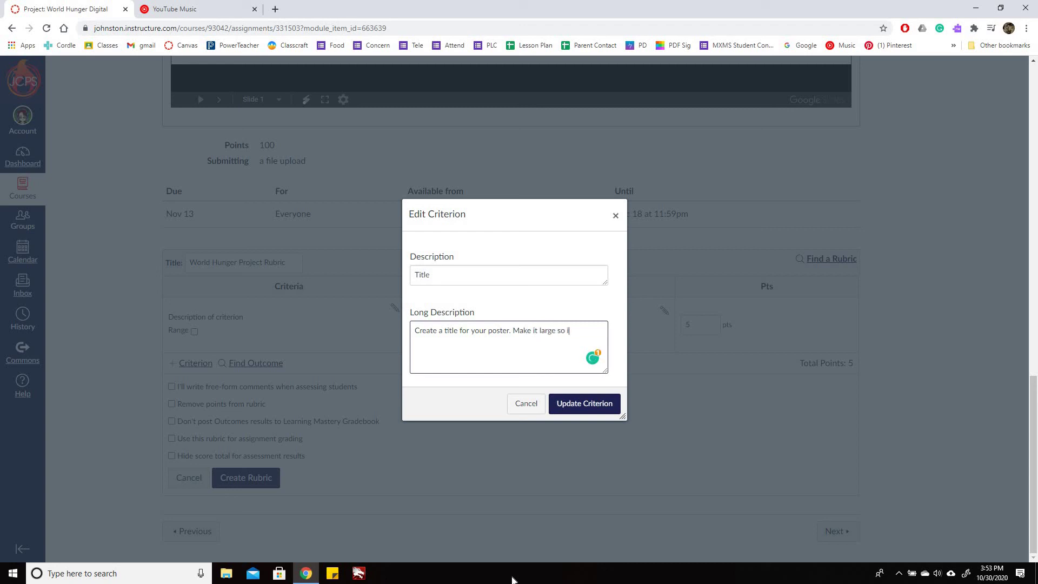
pyautogui.write('t is obvious it is the title.')
pyautogui.click(585, 406)
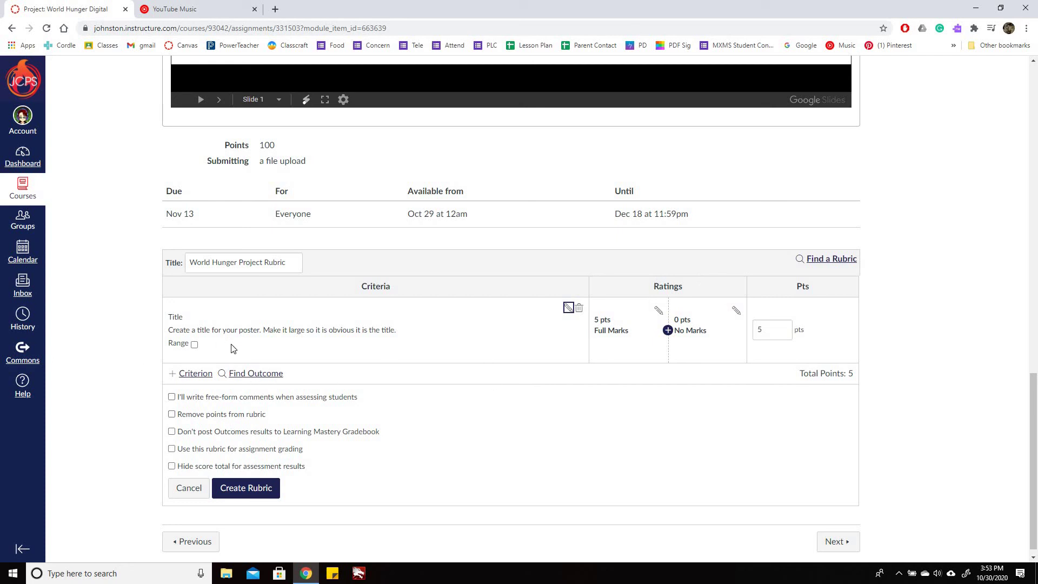
# Set the Title criterion's point value to 10
pyautogui.click(772, 329)
pyautogui.write('10')
pyautogui.click(974, 301)
# Change the full-marks rating's title to "CD" and enter "Complete with distinction." as its description
pyautogui.click(657, 311)
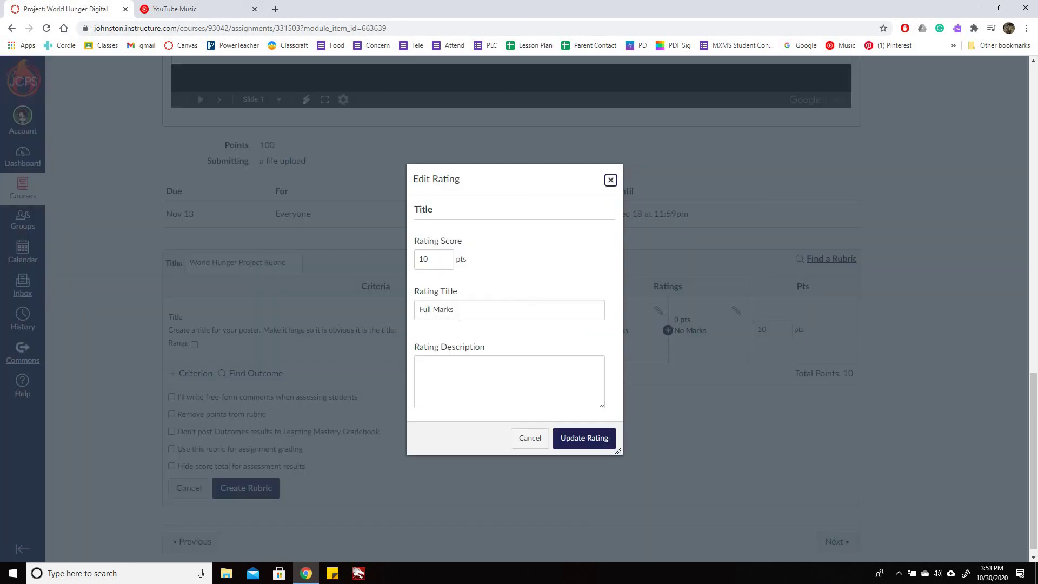
pyautogui.moveTo(457, 313); pyautogui.dragTo(397, 336)
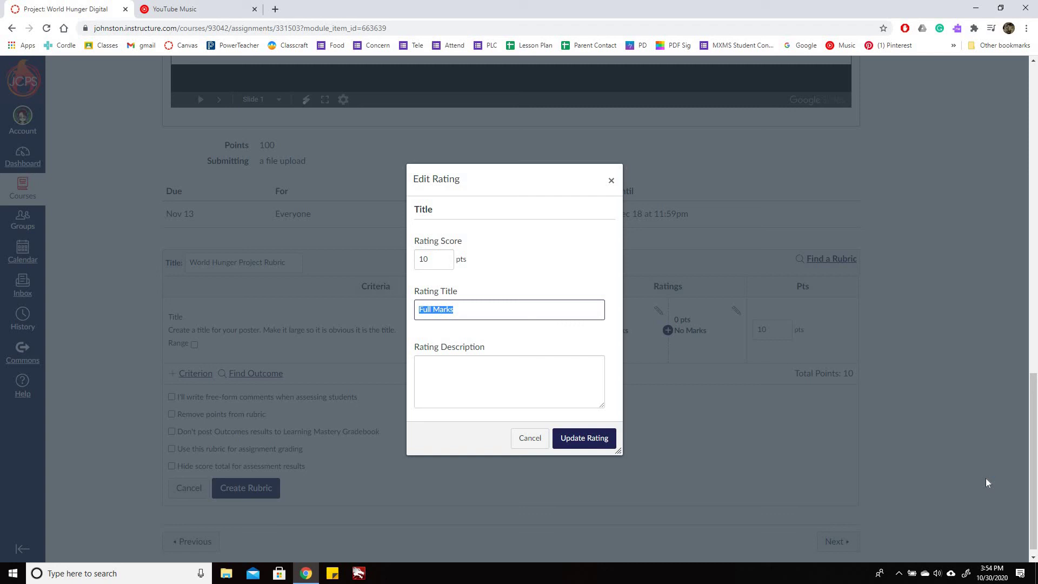
pyautogui.write('Complete with Distinction')
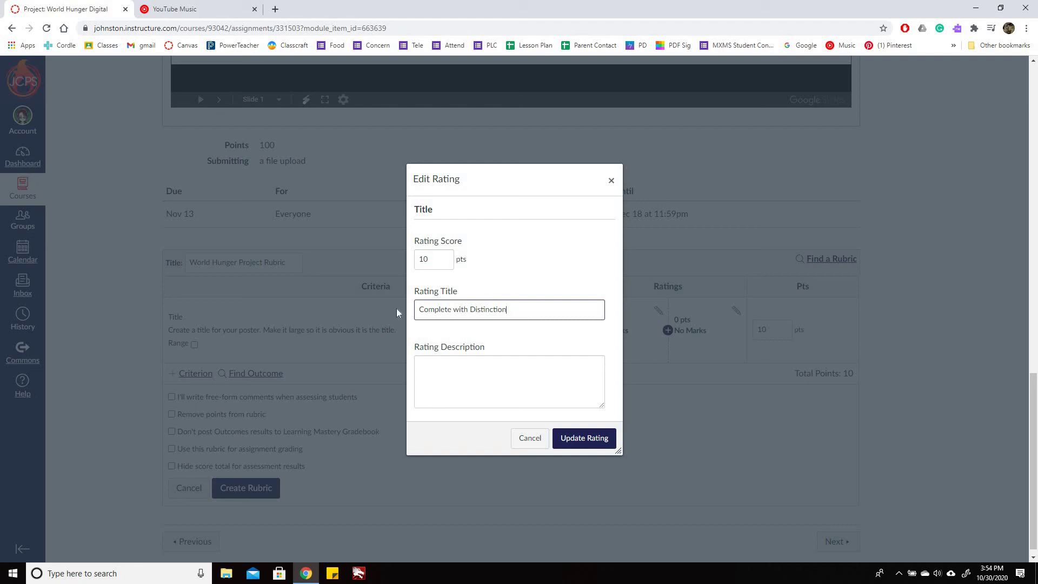
pyautogui.hotkey('ctrl', 'a')
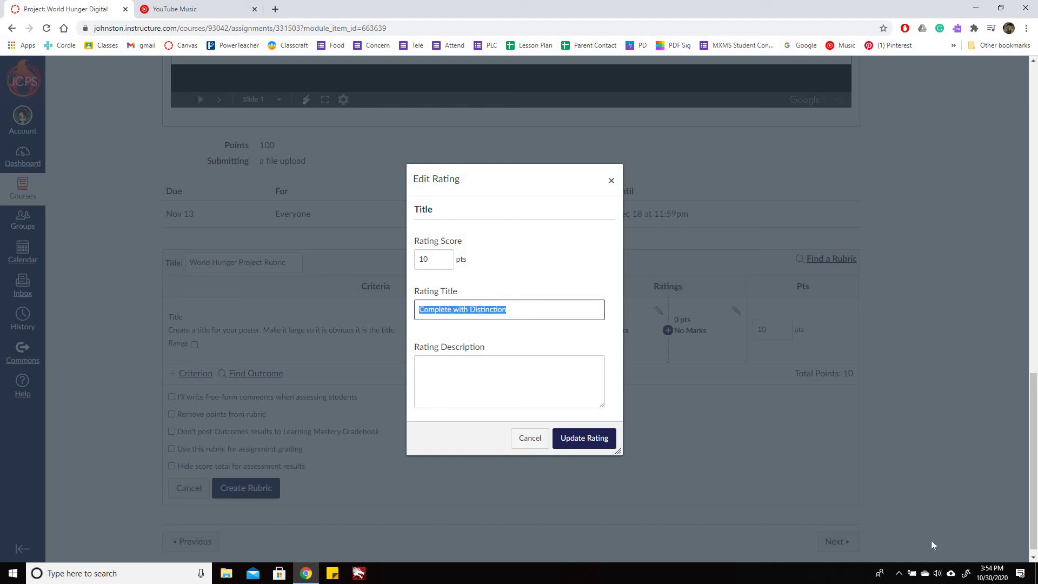
pyautogui.write('CD')
pyautogui.press('Tab')
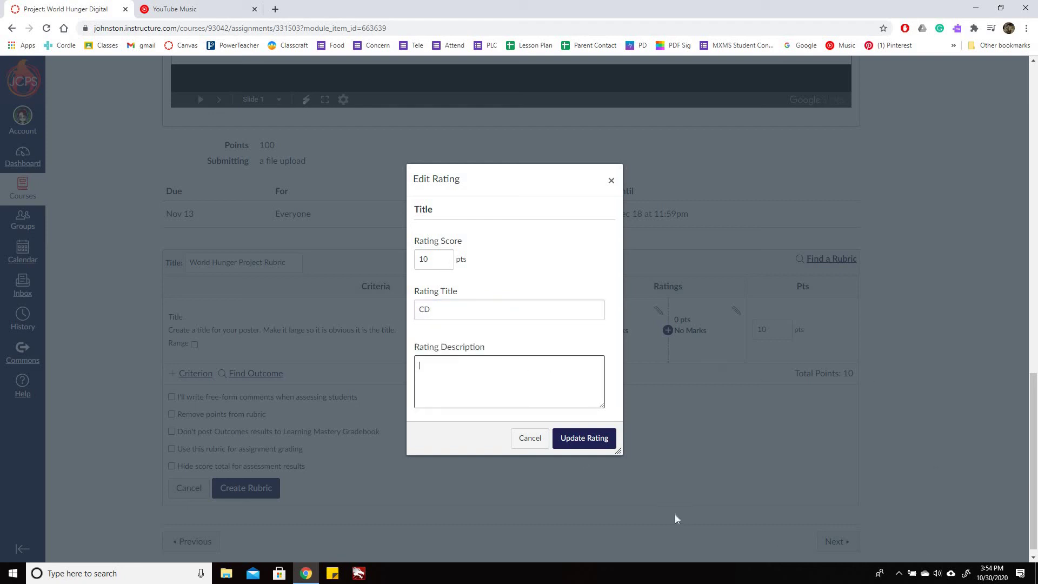
pyautogui.write('Complete')
pyautogui.write('with distinction.')
pyautogui.write('Stu')
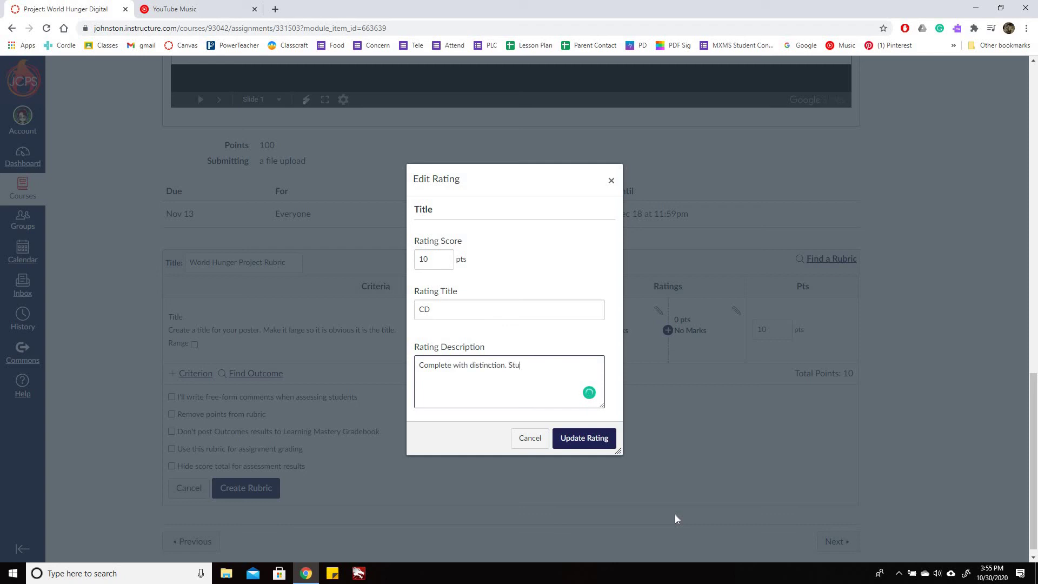
pyautogui.write('dent added a title and')
pyautogui.press('BackSpace')
pyautogui.write('m')
pyautogui.press('BackSpace')
pyautogui.write('may have changed the fo')
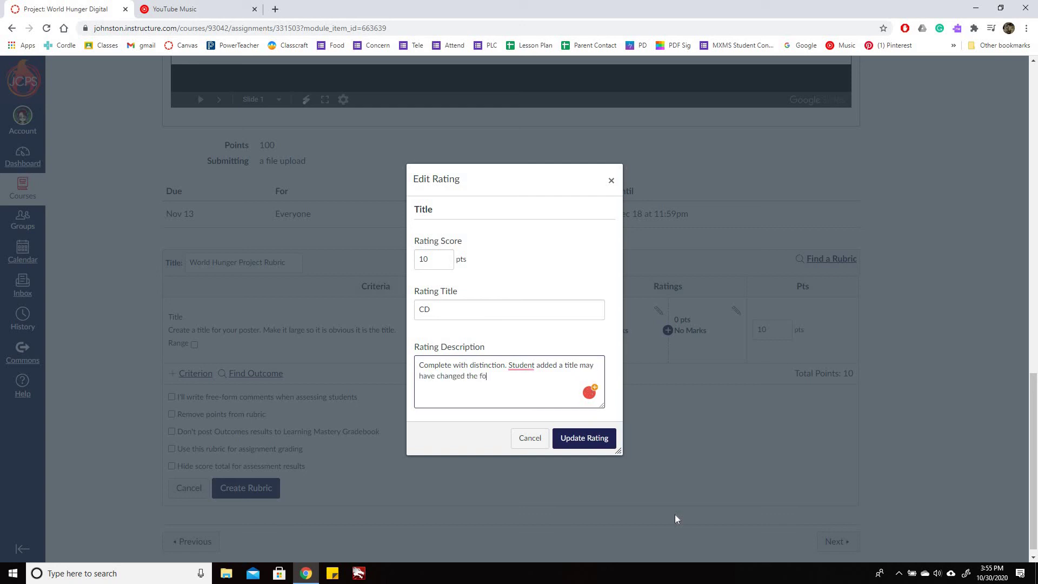
pyautogui.write('nt and color to make it more attractive')
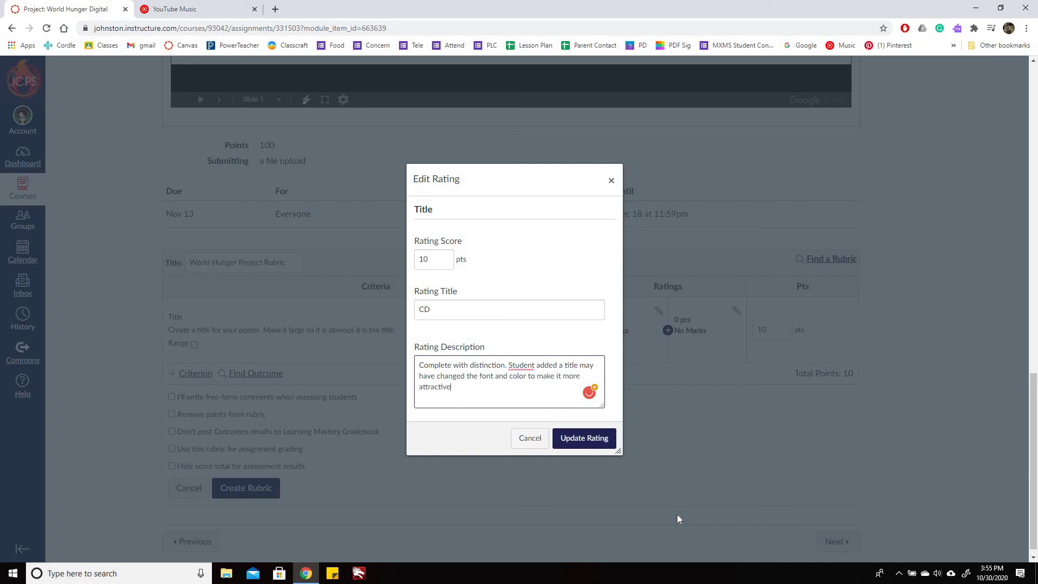
pyautogui.press('BackSpace')
pyautogui.press('BackSpace')
pyautogui.press('BackSpace')
pyautogui.press('BackSpace')
pyautogui.moveTo(508, 365); pyautogui.dragTo(431, 543)
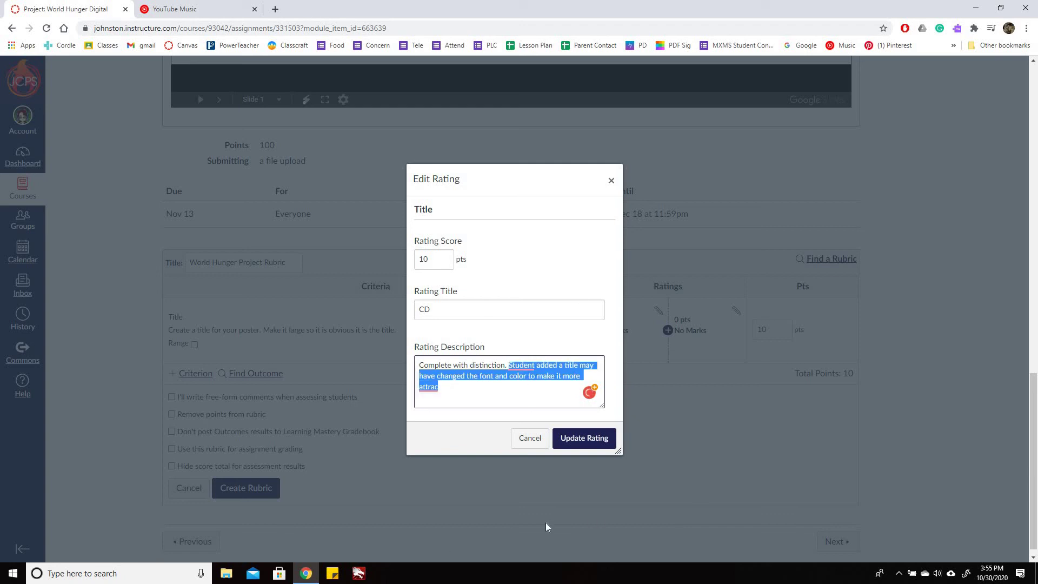
pyautogui.press('BackSpace')
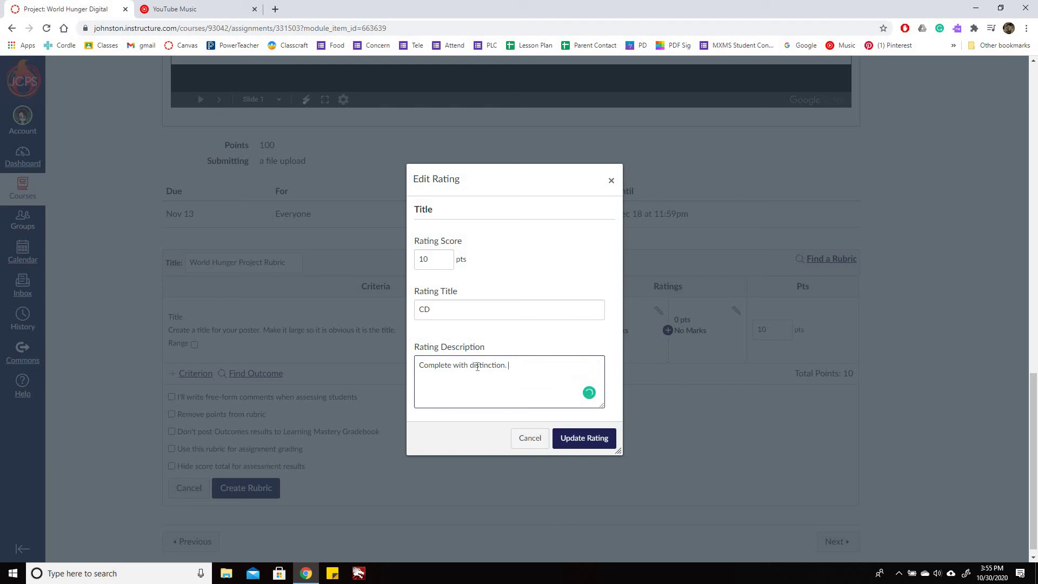
# Save the CD rating, and add a rating between the existing two, titled "C" with the description "Complete"
pyautogui.click(587, 439)
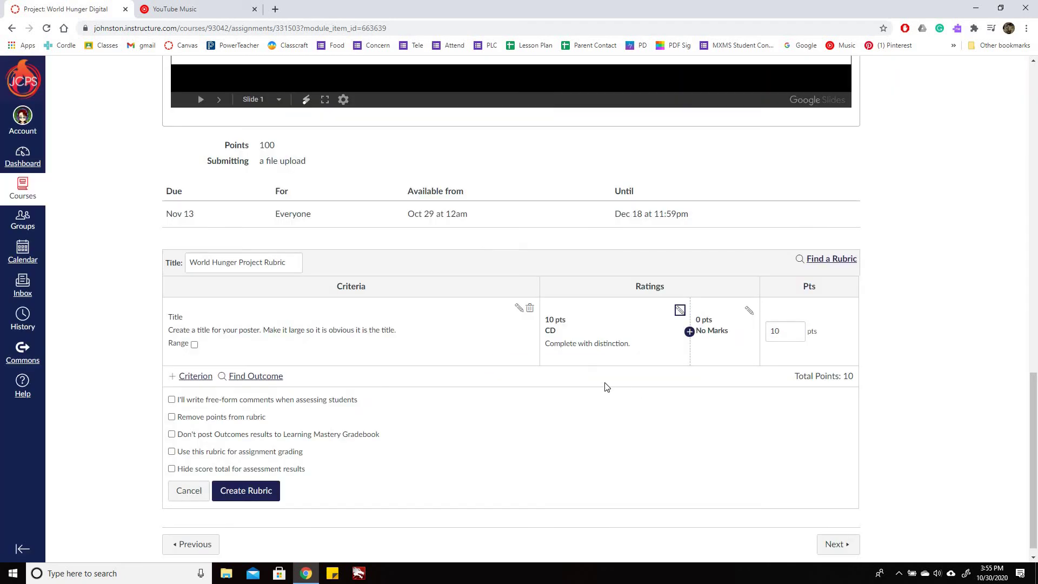
pyautogui.click(690, 332)
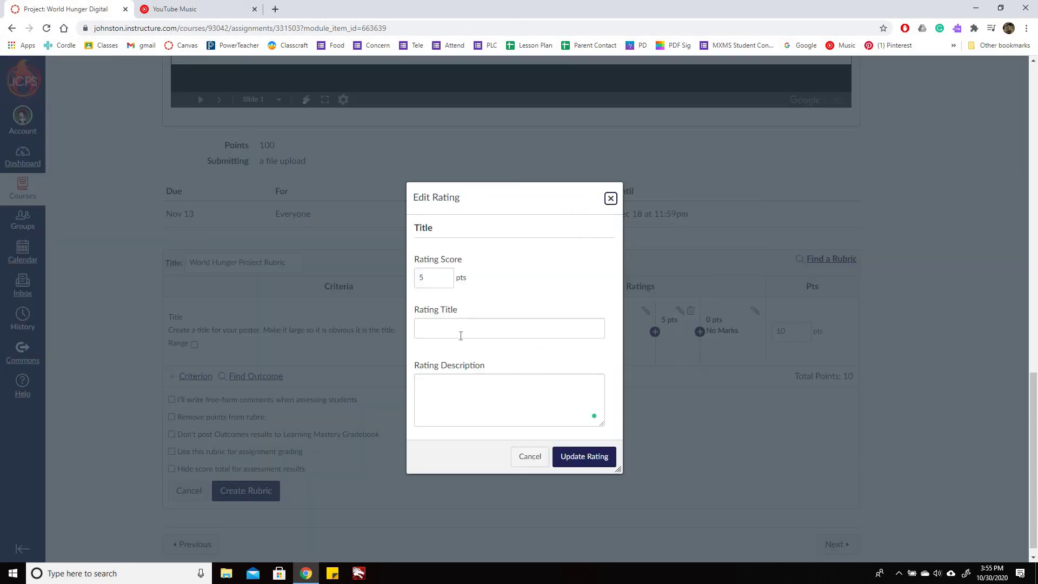
pyautogui.click(436, 328)
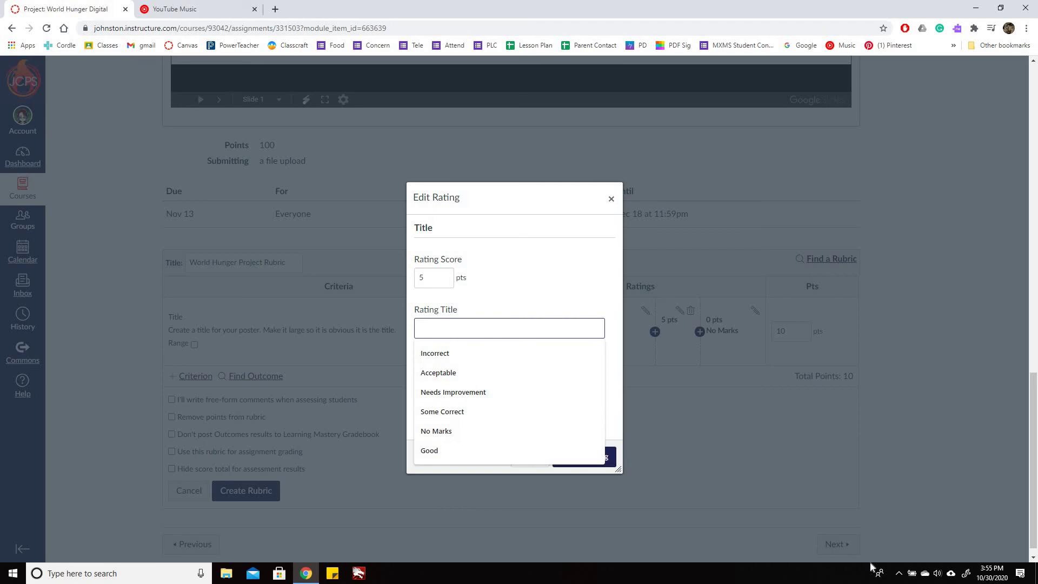
pyautogui.write('C')
pyautogui.click(508, 394)
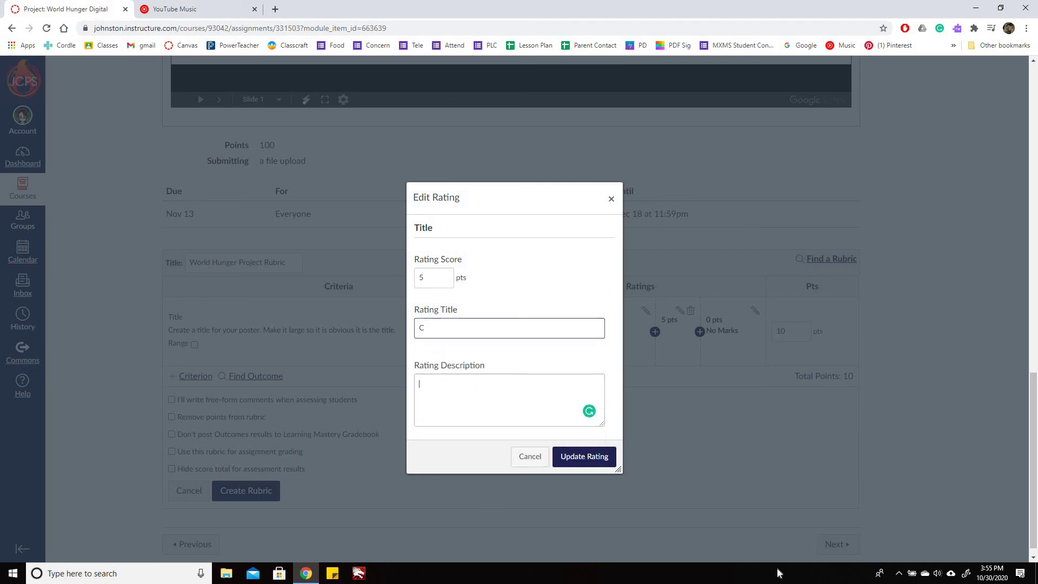
pyautogui.write('Complete')
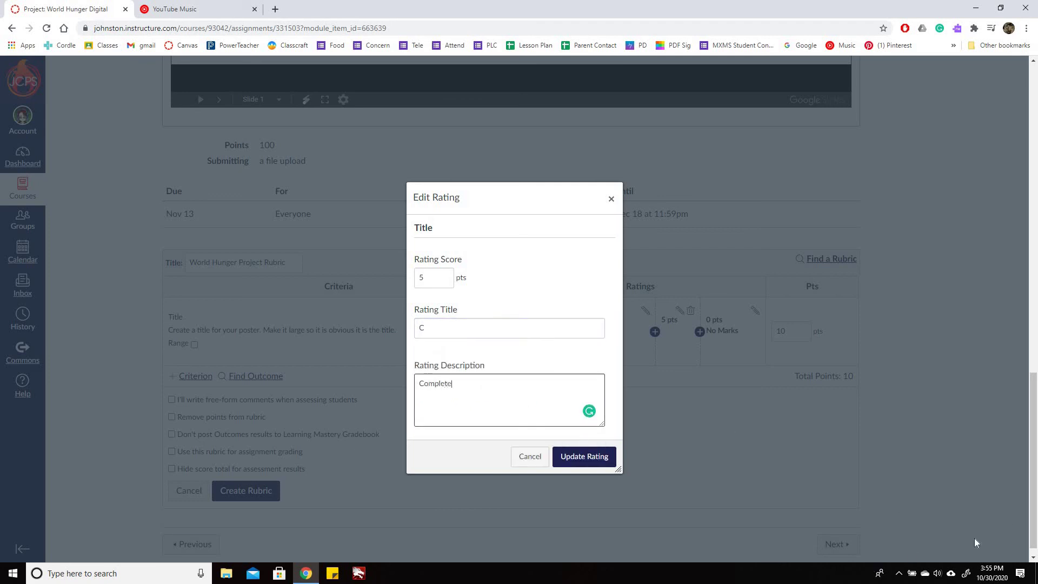
pyautogui.click(594, 464)
# Change the 0-point rating's title to "I" and its description to "Incomplete"
pyautogui.click(757, 311)
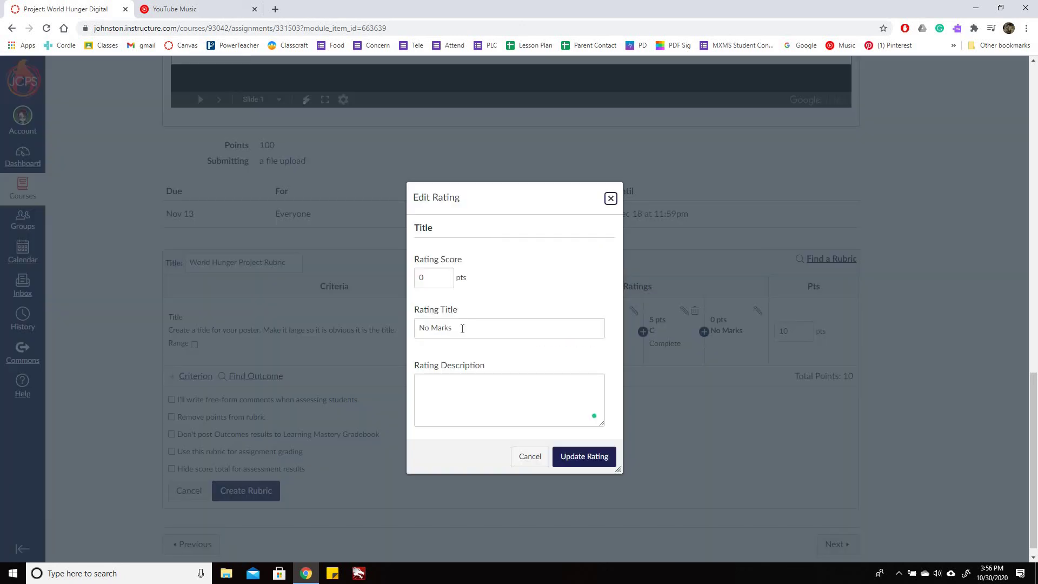
pyautogui.press('Tab')
pyautogui.press('Tab')
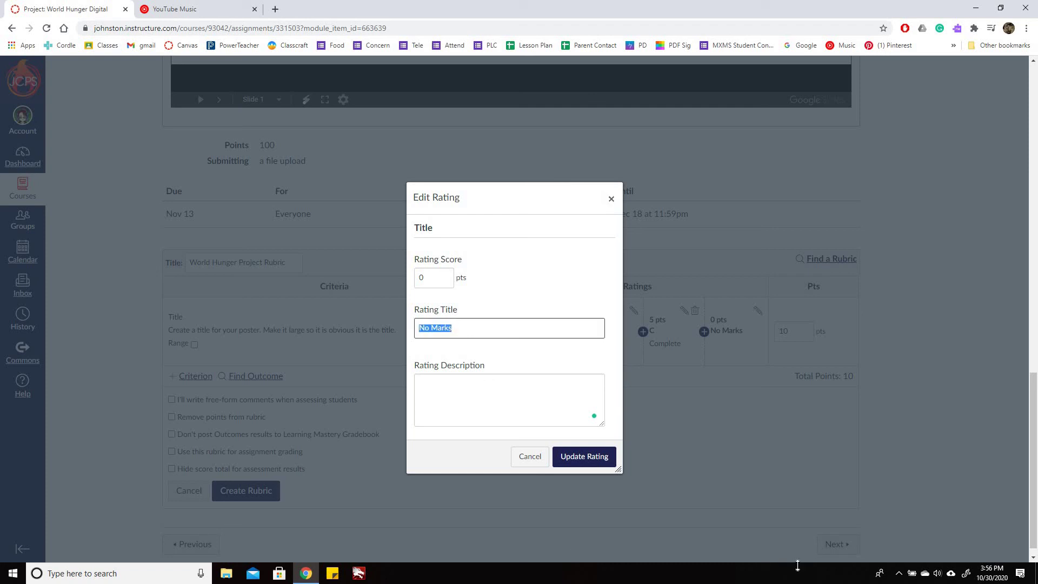
pyautogui.write('I')
pyautogui.click(456, 415)
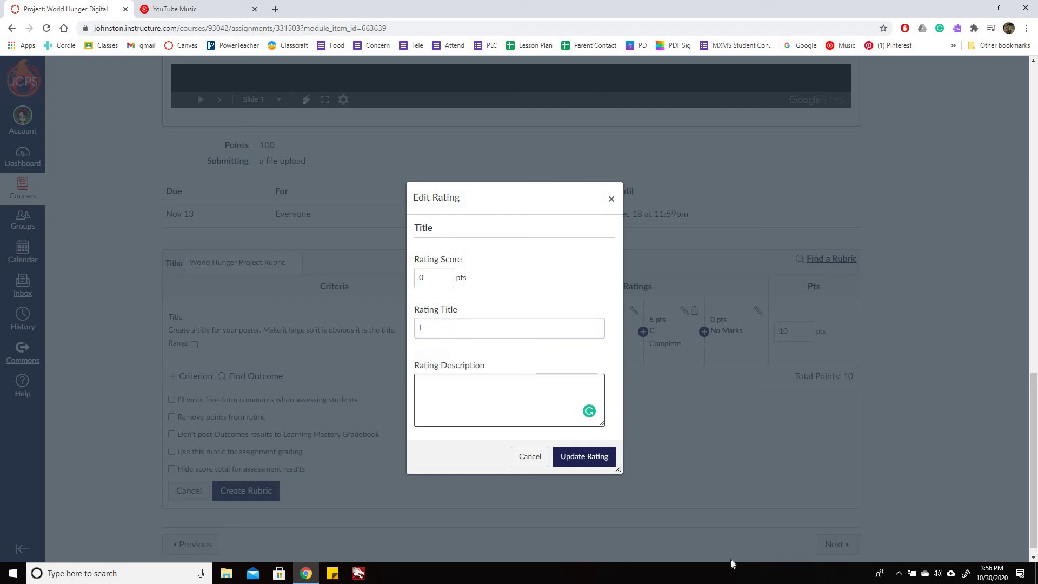
pyautogui.write('Incomplete')
pyautogui.click(584, 457)
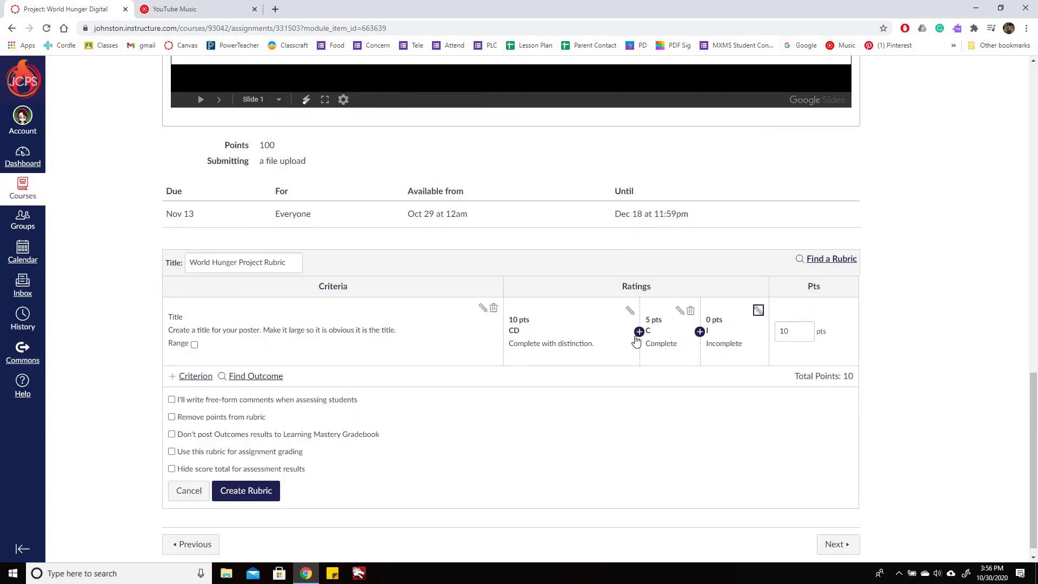
# Set the score of the Title criterion's "C" rating to 7 points
pyautogui.click(681, 311)
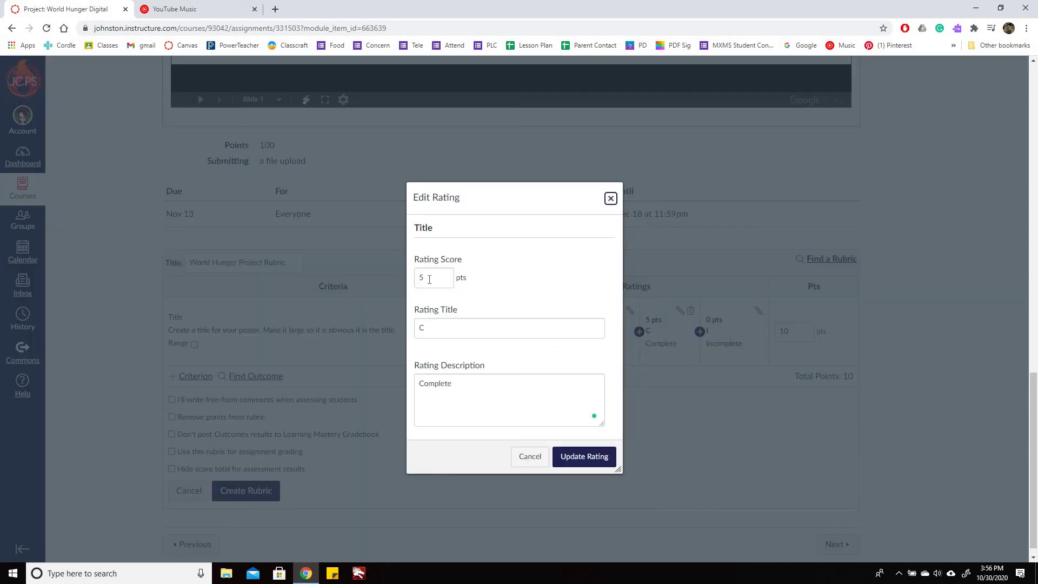
pyautogui.press('Tab')
pyautogui.write('7')
pyautogui.click(584, 456)
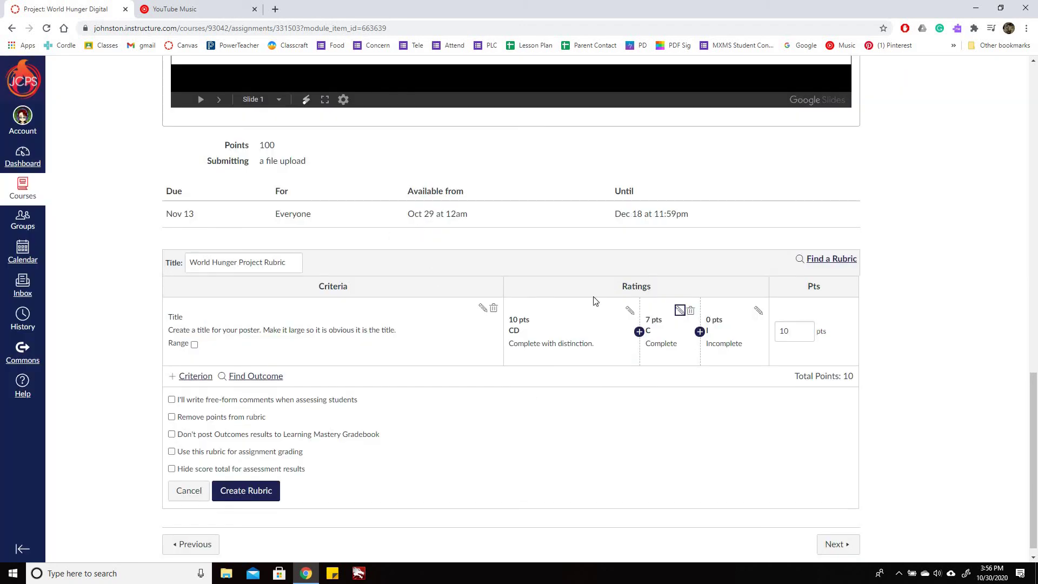
# Open the Title criterion for editing, ready to extend its long description
pyautogui.click(482, 308)
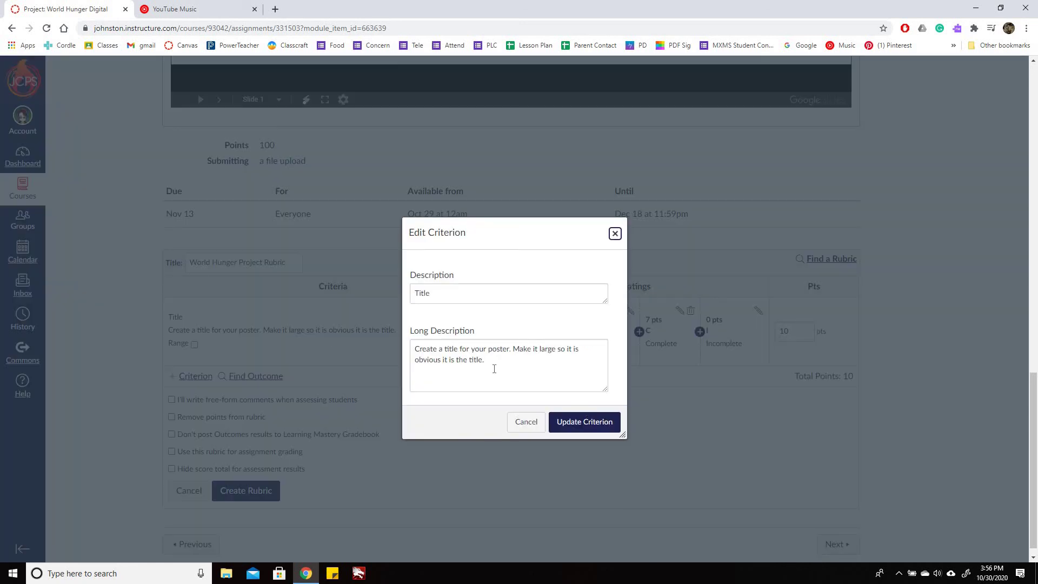
pyautogui.click(598, 382)
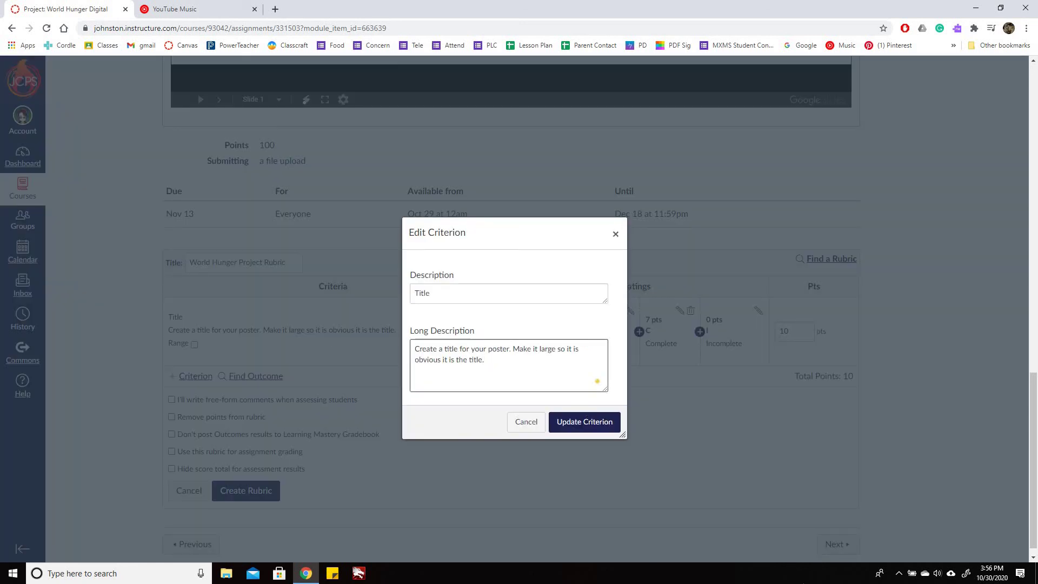
pyautogui.write('Additional points for f')
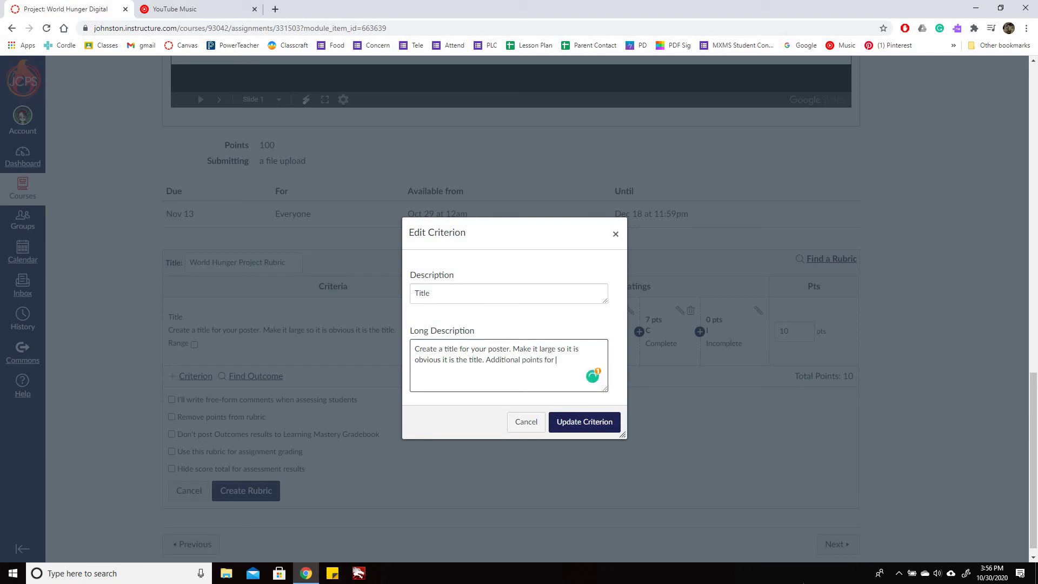
pyautogui.press('BackSpace')
pyautogui.press('BackSpace')
pyautogui.press('BackSpace')
pyautogui.press('BackSpace')
pyautogui.press('BackSpace')
pyautogui.press('BackSpace')
pyautogui.press('BackSpace')
pyautogui.press('BackSpace')
pyautogui.press('BackSpace')
pyautogui.press('BackSpace')
pyautogui.press('BackSpace')
pyautogui.press('BackSpace')
pyautogui.press('BackSpace')
pyautogui.press('BackSpace')
pyautogui.press('BackSpace')
pyautogui.press('BackSpace')
pyautogui.press('BackSpace')
pyautogui.press('BackSpace')
pyautogui.press('BackSpace')
pyautogui.press('BackSpace')
pyautogui.press('BackSpace')
pyautogui.press('BackSpace')
pyautogui.press('BackSpace')
# Append "Distinction points added for changes in font, color, or other creative elements" to the Title criterion's long description and save it
pyautogui.write('Distinction points added for')
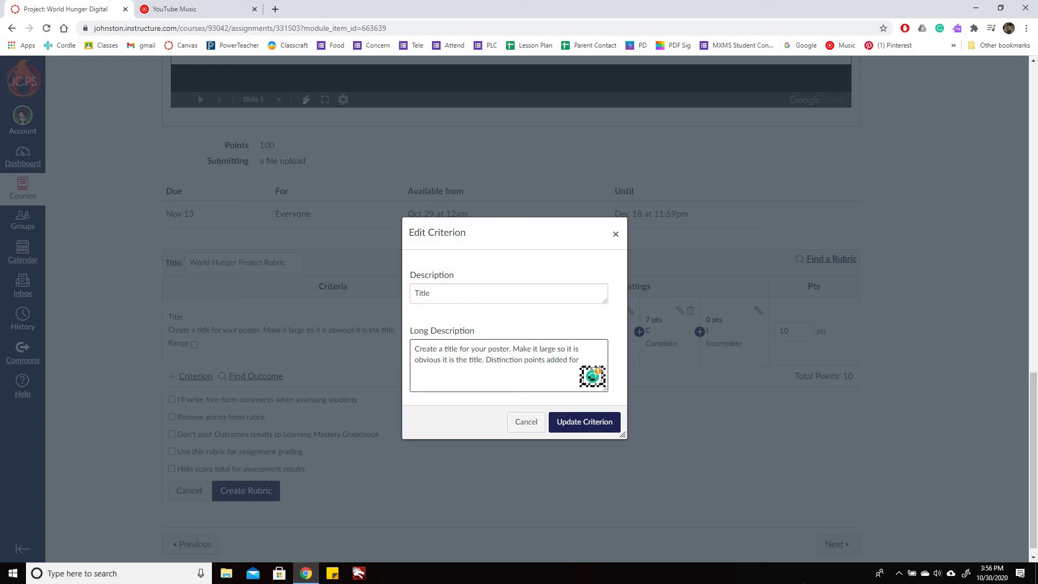
pyautogui.write(' changes a in font or')
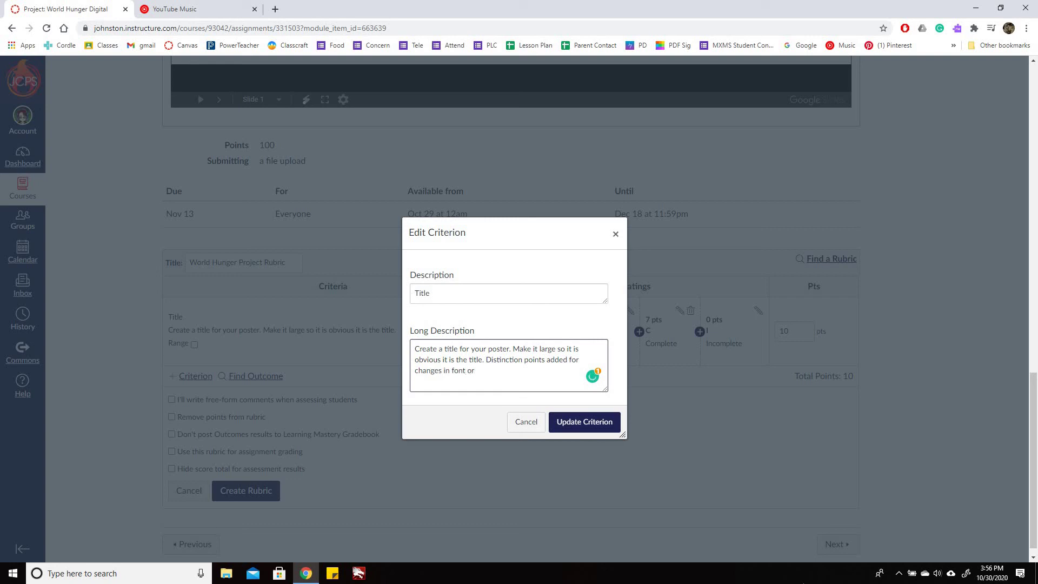
pyautogui.press('BackSpace')
pyautogui.press('BackSpace')
pyautogui.press('BackSpace')
pyautogui.write(', color, or other creative elements')
pyautogui.click(605, 423)
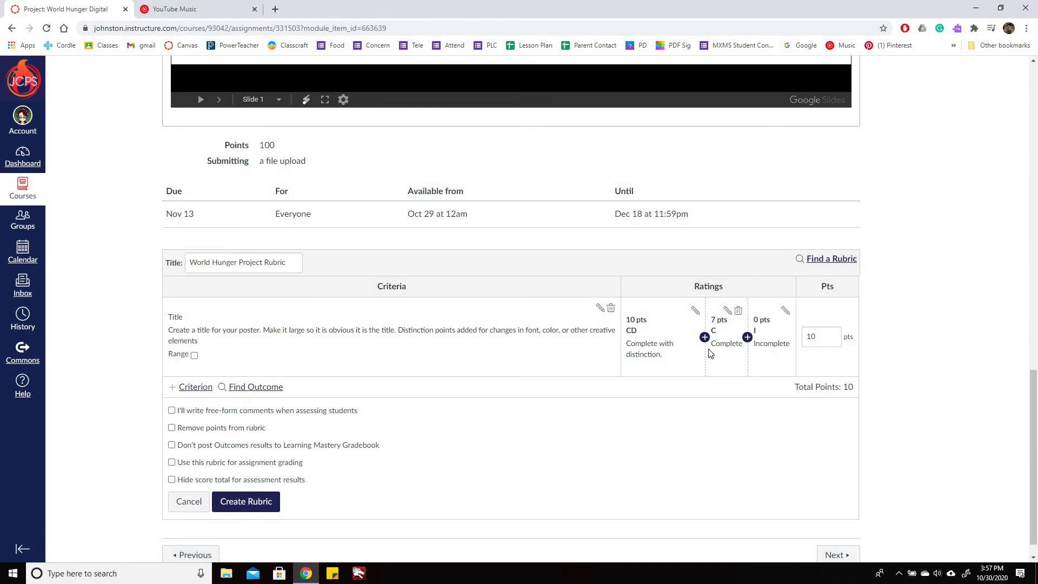
pyautogui.moveTo(674, 360); pyautogui.dragTo(652, 355)
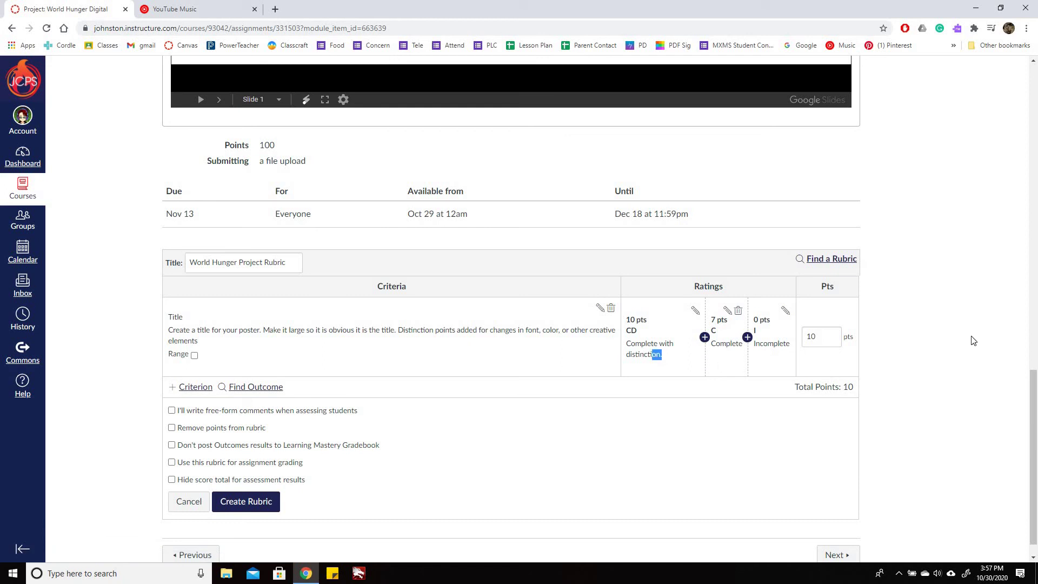
pyautogui.click(663, 368)
# Add a new criterion "Facts" with the long description "Add five facts in five different text boxes."
pyautogui.click(212, 389)
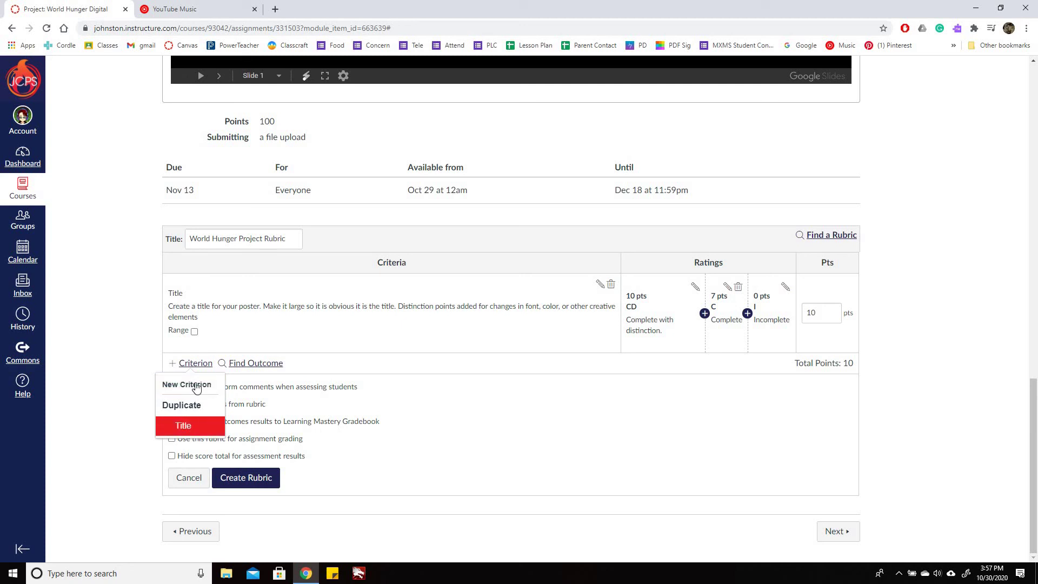
pyautogui.click(196, 387)
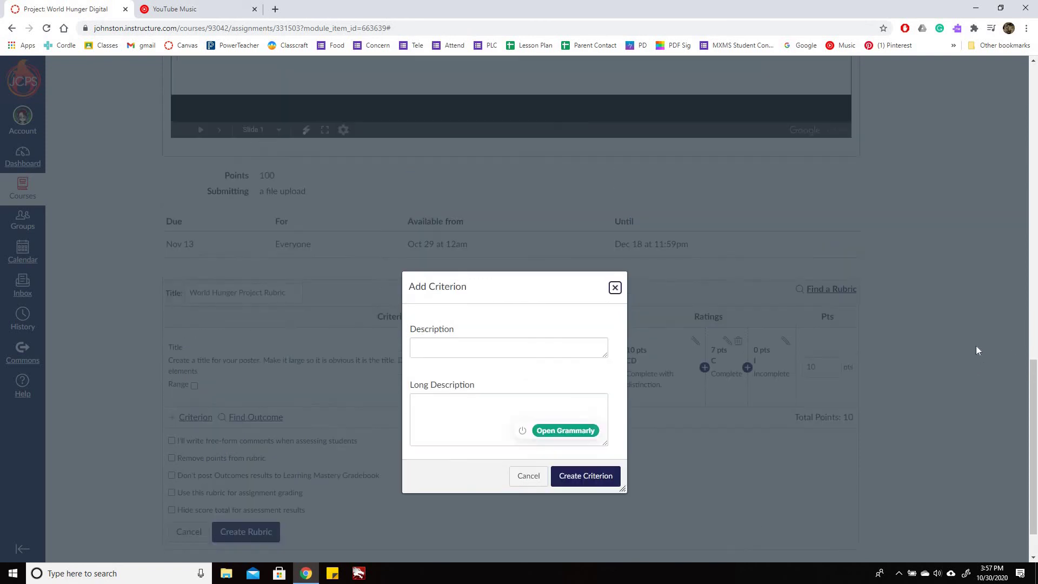
pyautogui.scroll(8, 986, 347)
pyautogui.scroll(3, 986, 347)
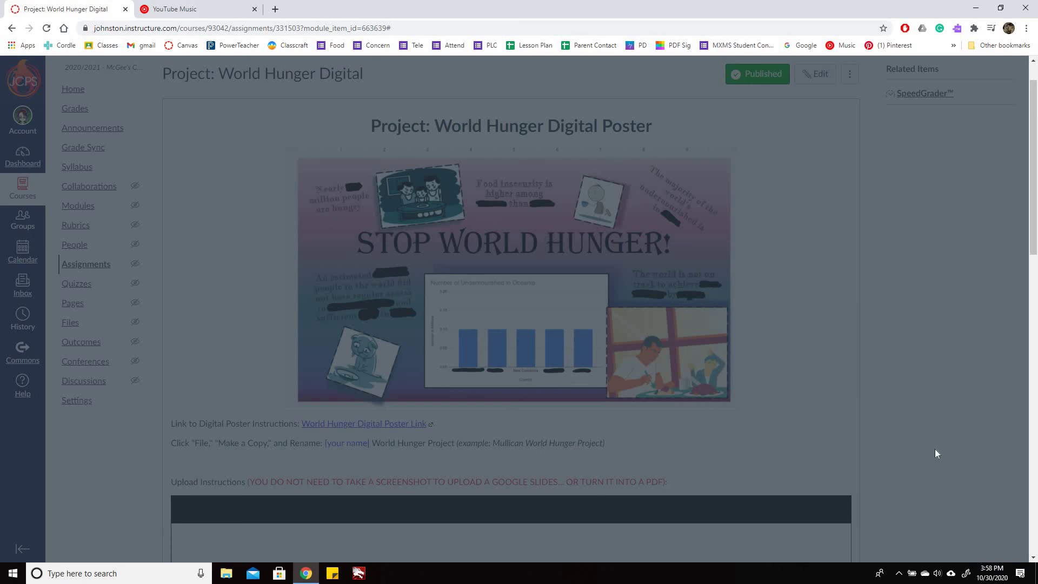
pyautogui.scroll(-13, 935, 448)
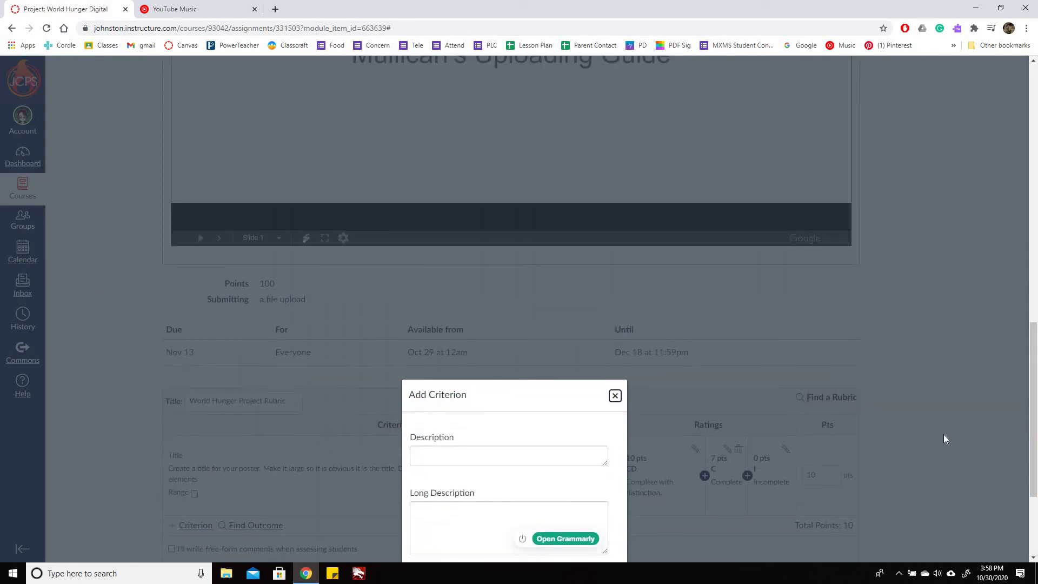
pyautogui.scroll(-3, 943, 435)
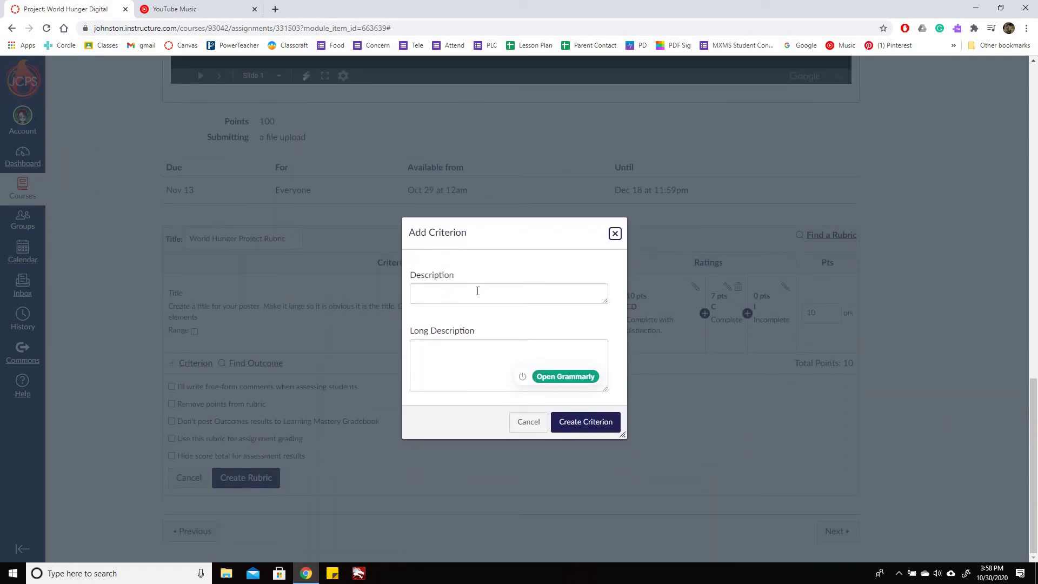
pyautogui.click(478, 291)
pyautogui.write('Facts')
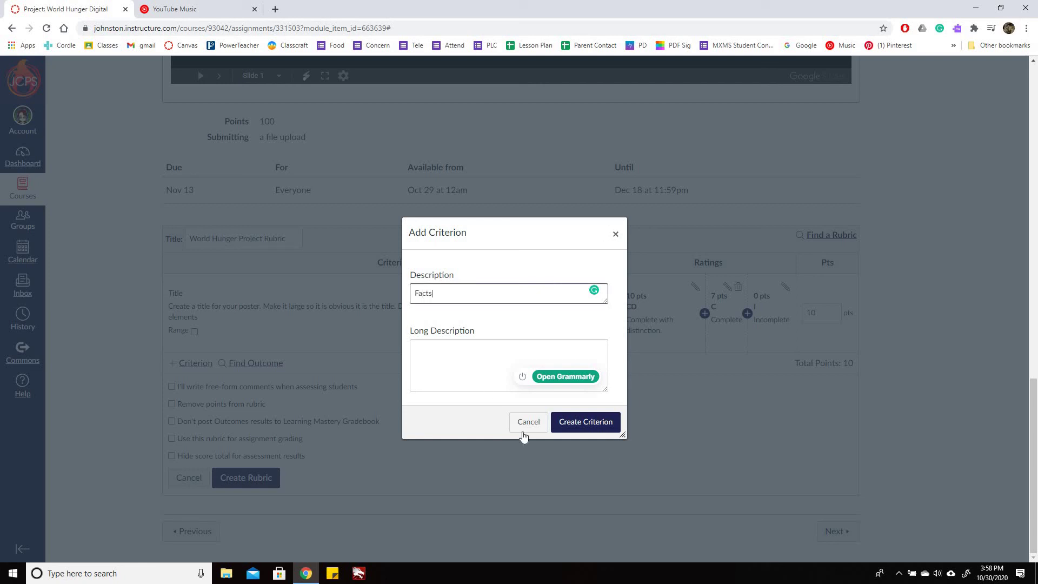
pyautogui.press('Tab')
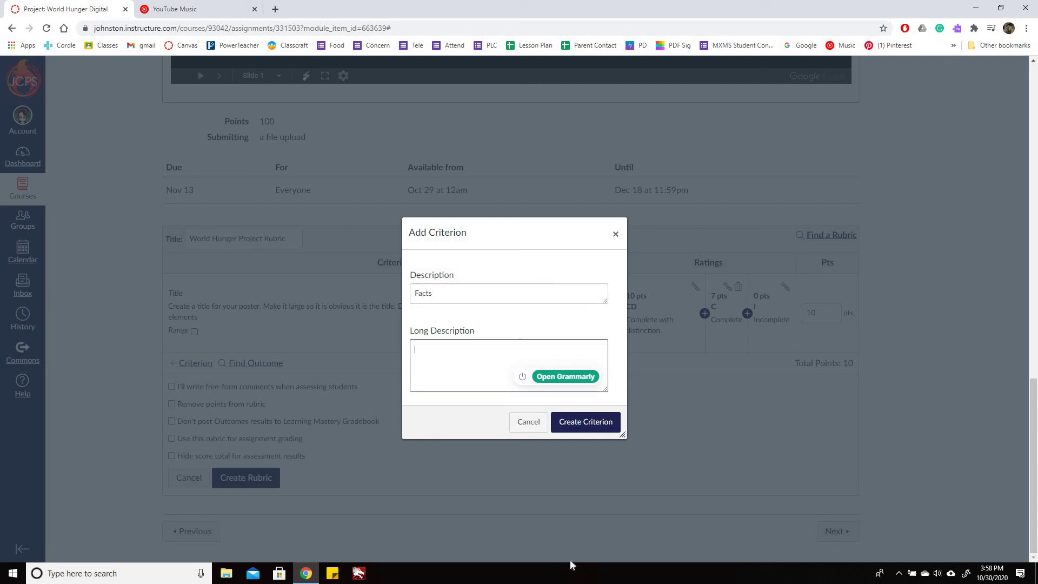
pyautogui.write('Add ')
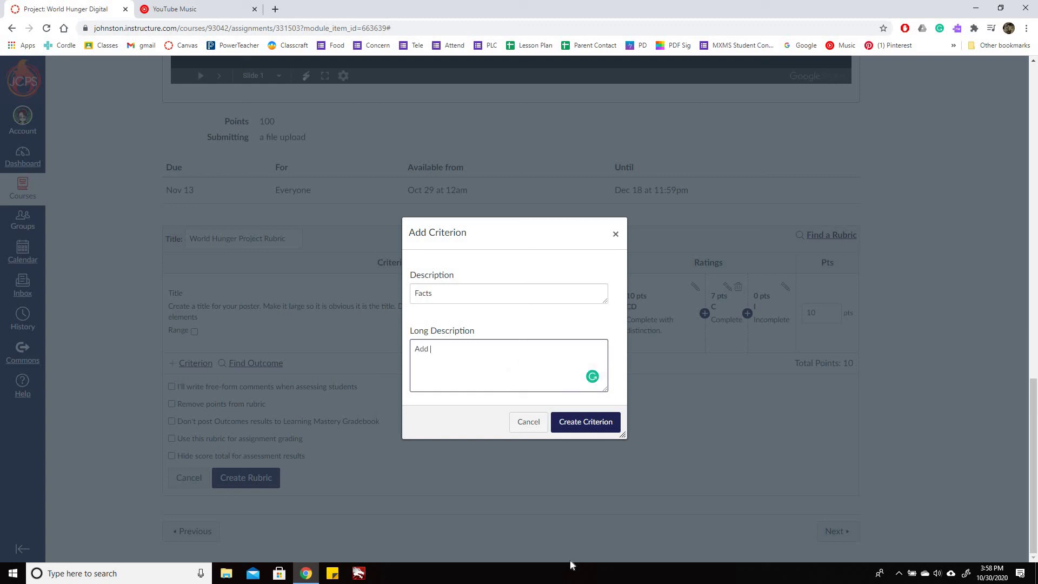
pyautogui.write('five facts in five different text boxes.')
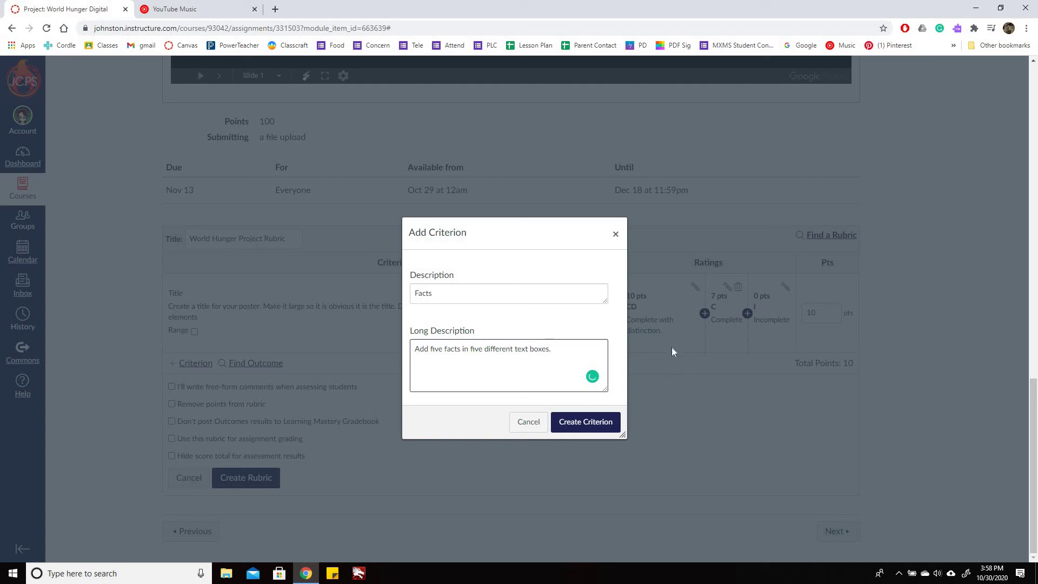
pyautogui.click(608, 423)
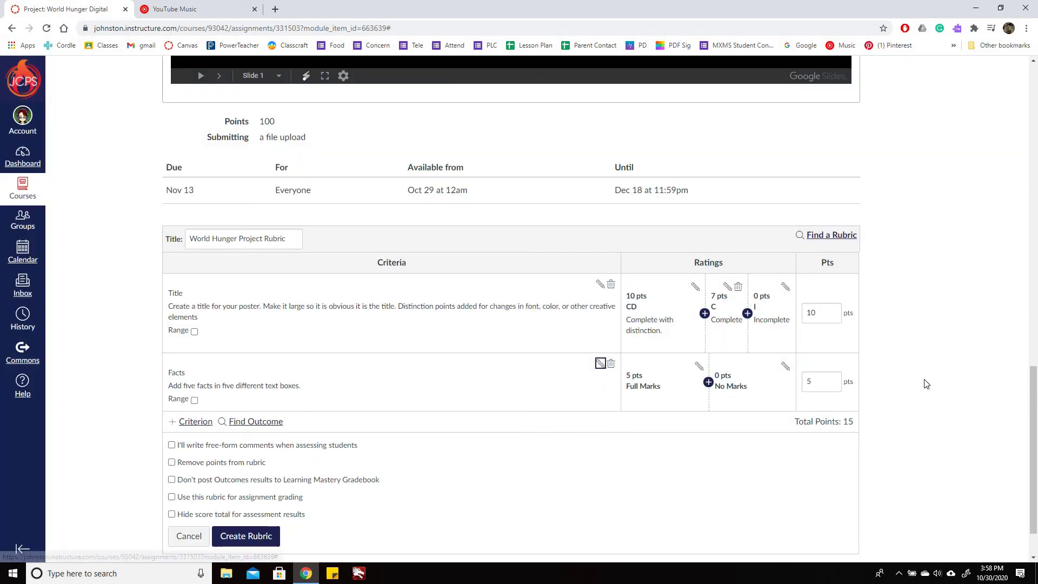
# Set the Facts criterion's point value to 50
pyautogui.doubleClick(827, 383)
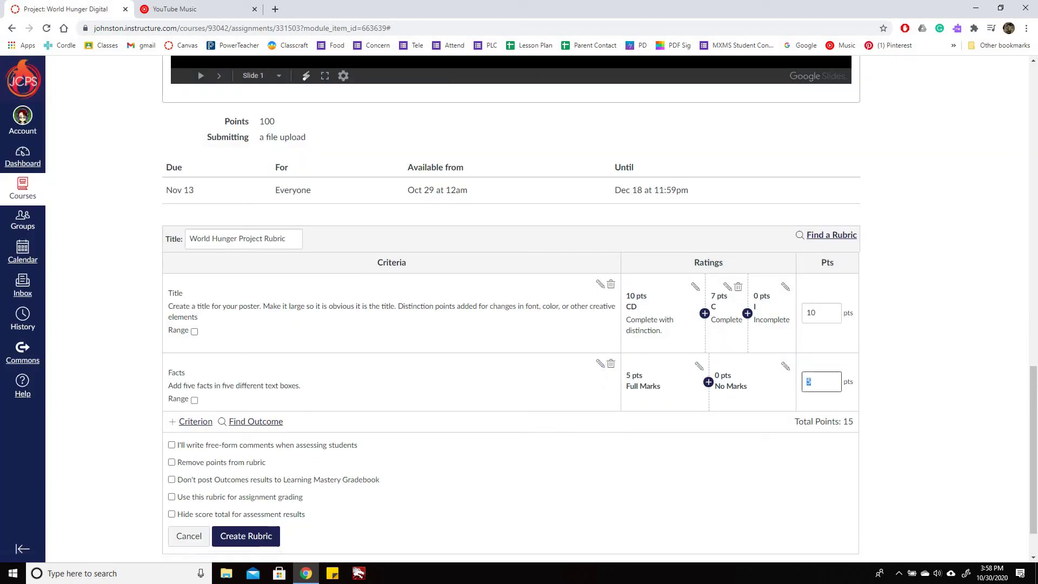
pyautogui.write('50')
pyautogui.click(943, 336)
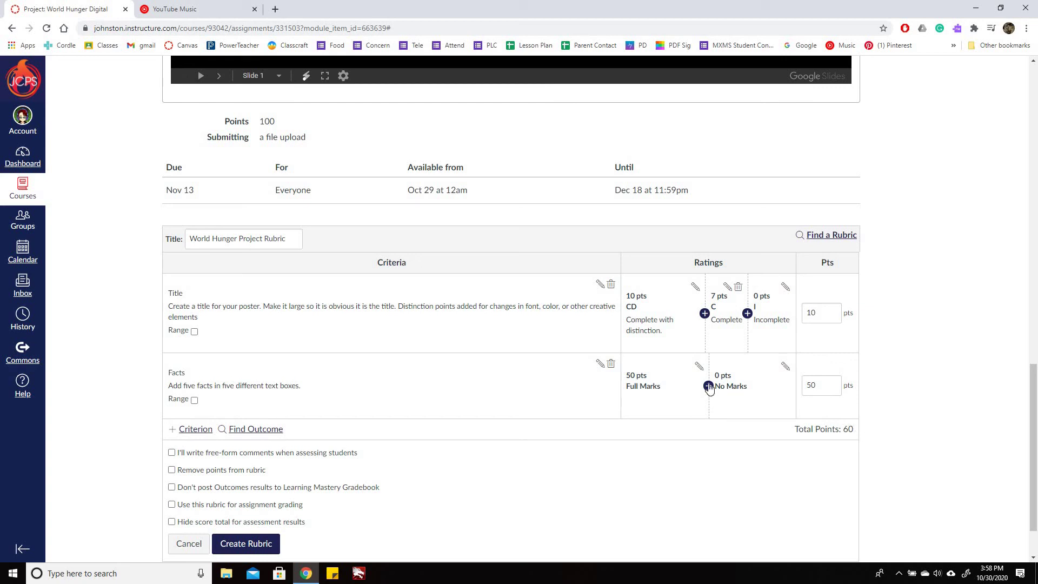
# Add a 25-point rating titled "Complete" between the Facts criterion's Full Marks and No Marks ratings
pyautogui.click(708, 386)
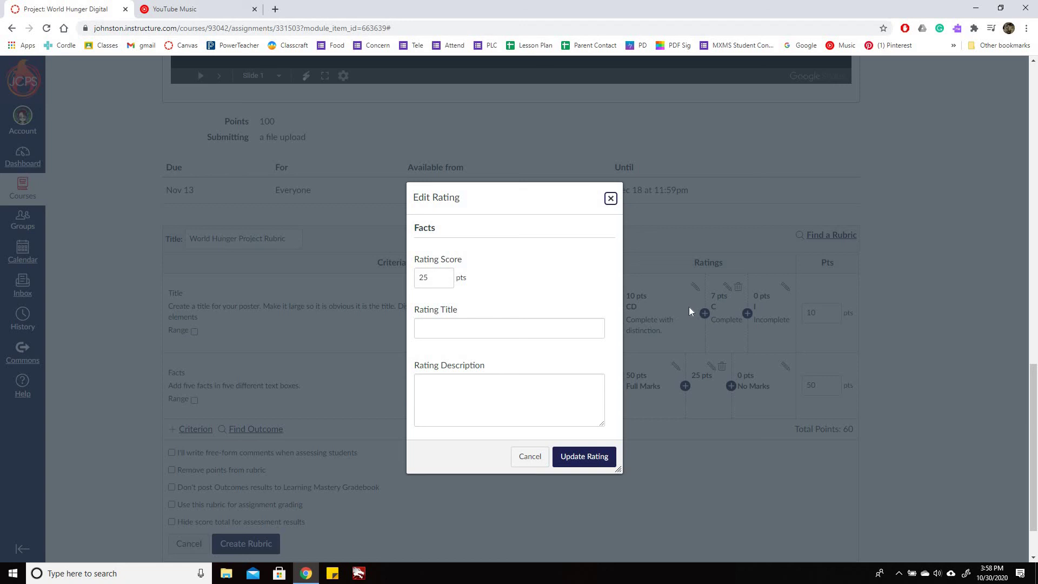
pyautogui.click(590, 457)
pyautogui.click(495, 334)
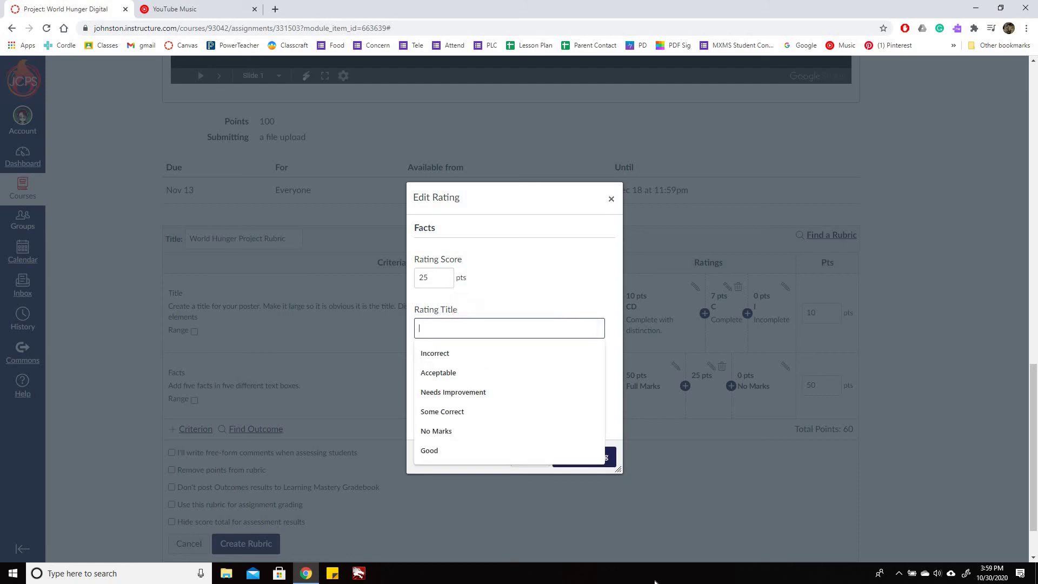
pyautogui.write('Comple')
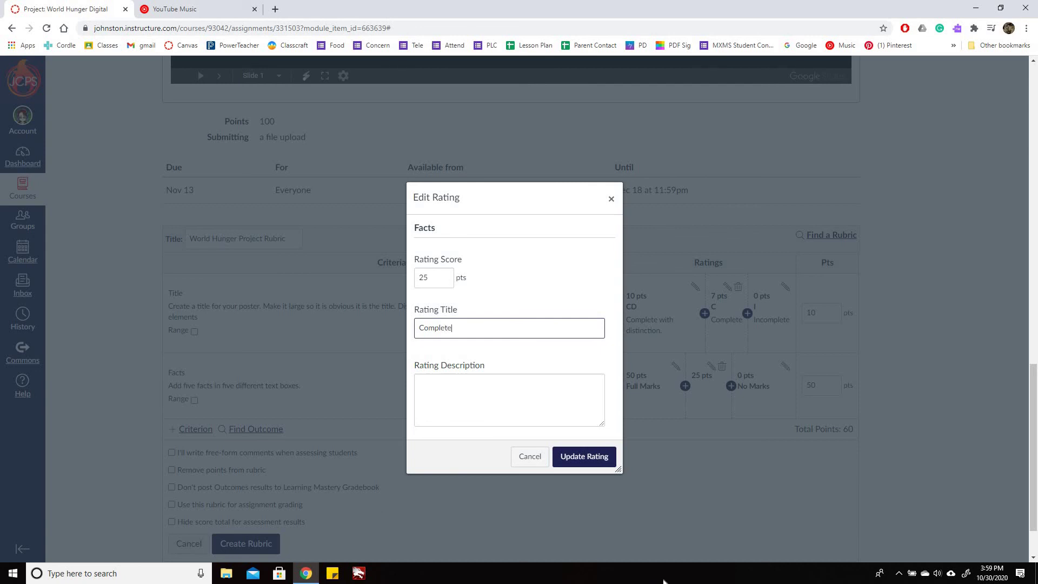
pyautogui.write('te')
pyautogui.click(600, 459)
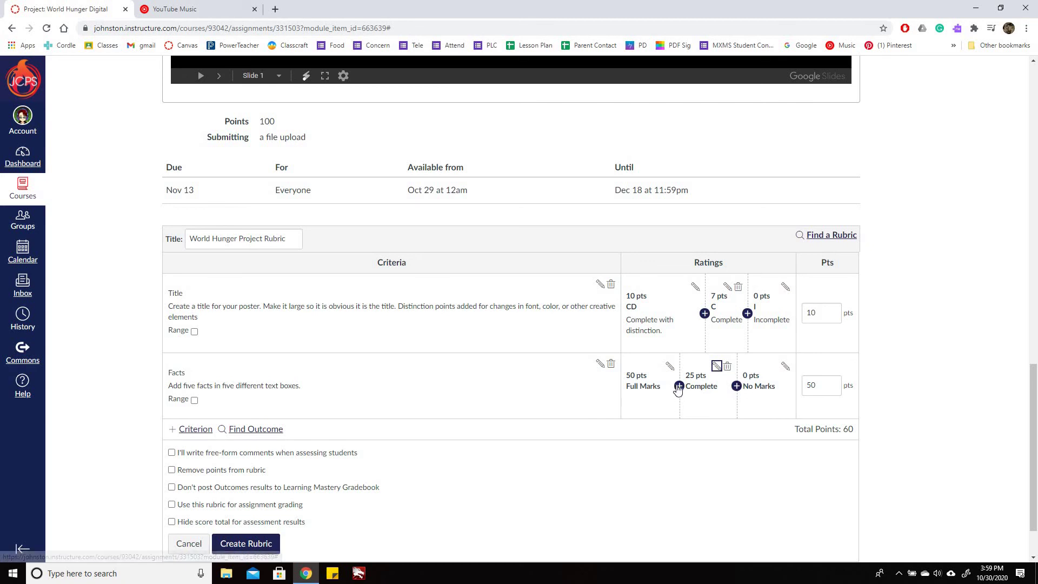
# Add a 40-point rating titled "Complete 1" between the Facts criterion's Full Marks and Complete ratings
pyautogui.click(680, 386)
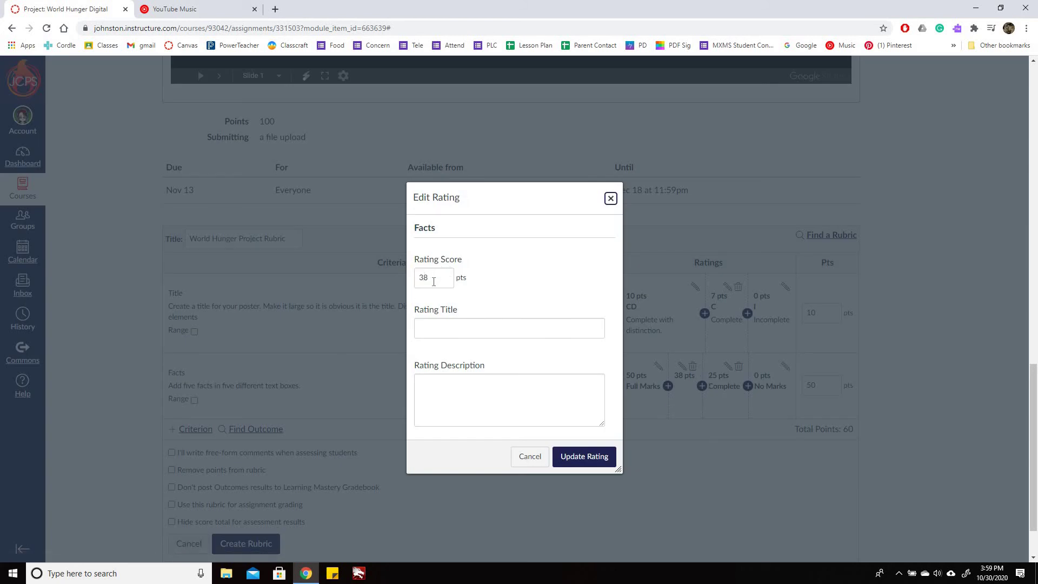
pyautogui.press('Tab')
pyautogui.write('40')
pyautogui.press('Tab')
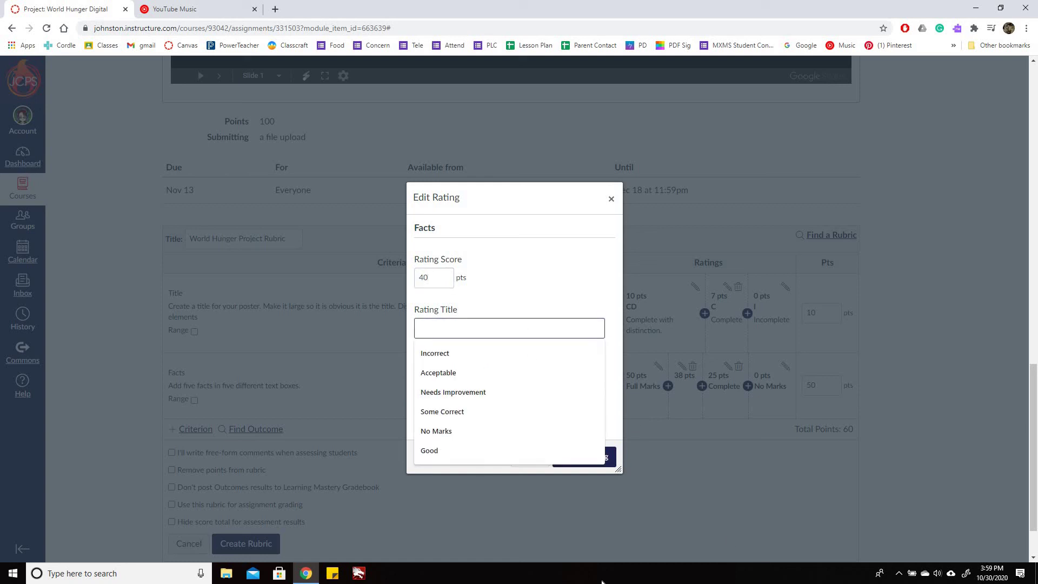
pyautogui.write('Complete 1')
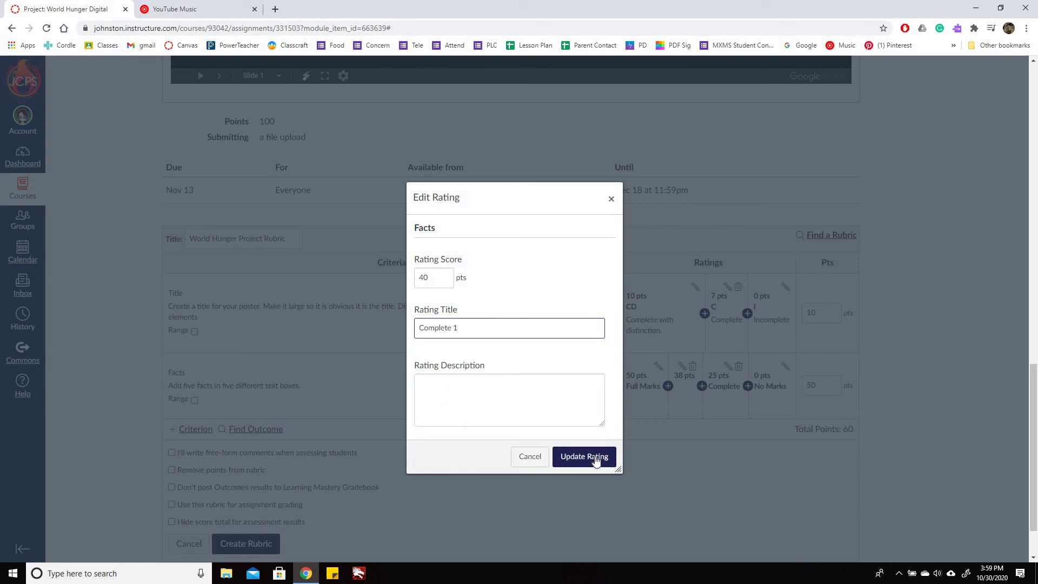
pyautogui.click(597, 460)
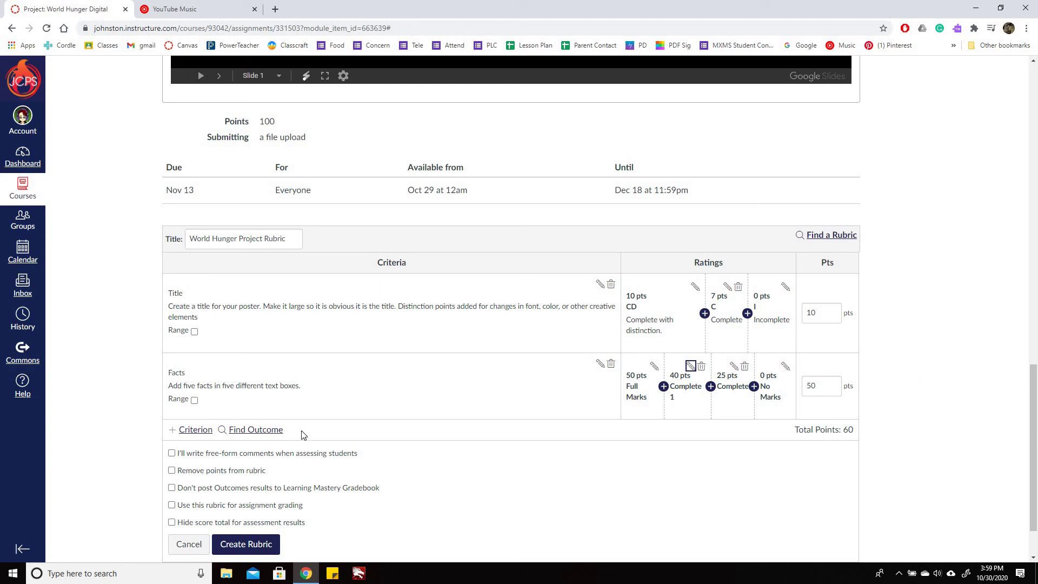
# Enable writing free-form comments when assessing students for this rubric
pyautogui.scroll(-1, 272, 478)
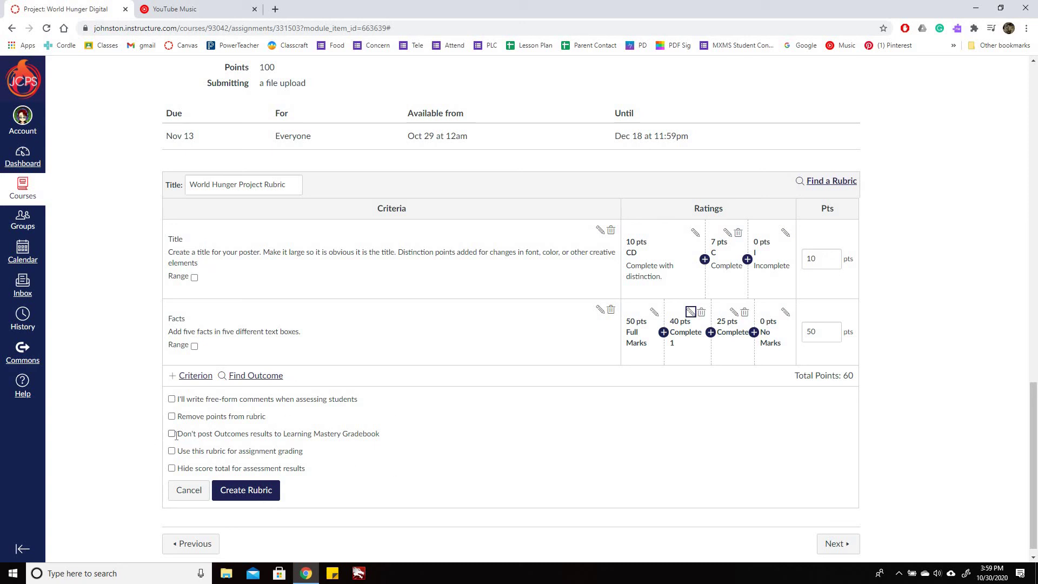
pyautogui.click(172, 400)
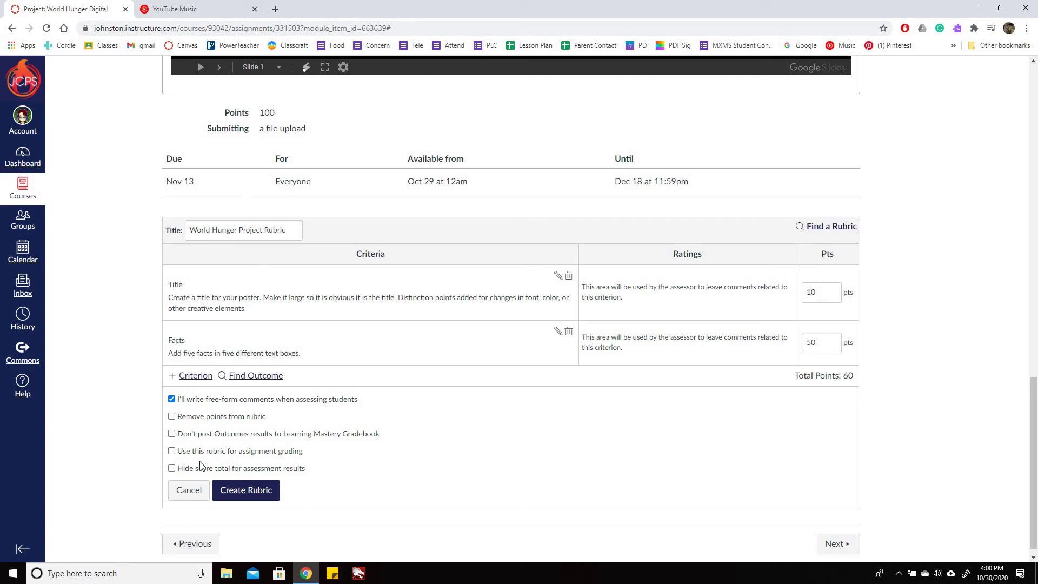
pyautogui.click(172, 452)
pyautogui.click(171, 452)
pyautogui.click(172, 469)
pyautogui.click(172, 468)
pyautogui.click(172, 468)
pyautogui.click(171, 468)
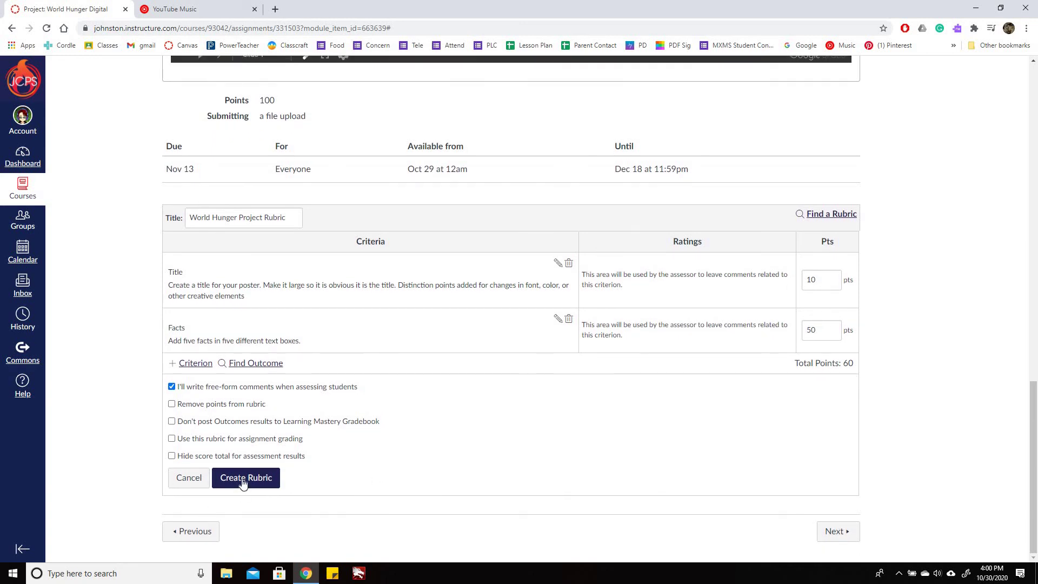
# Create the World Hunger Project Rubric with its current criteria and options
pyautogui.click(245, 489)
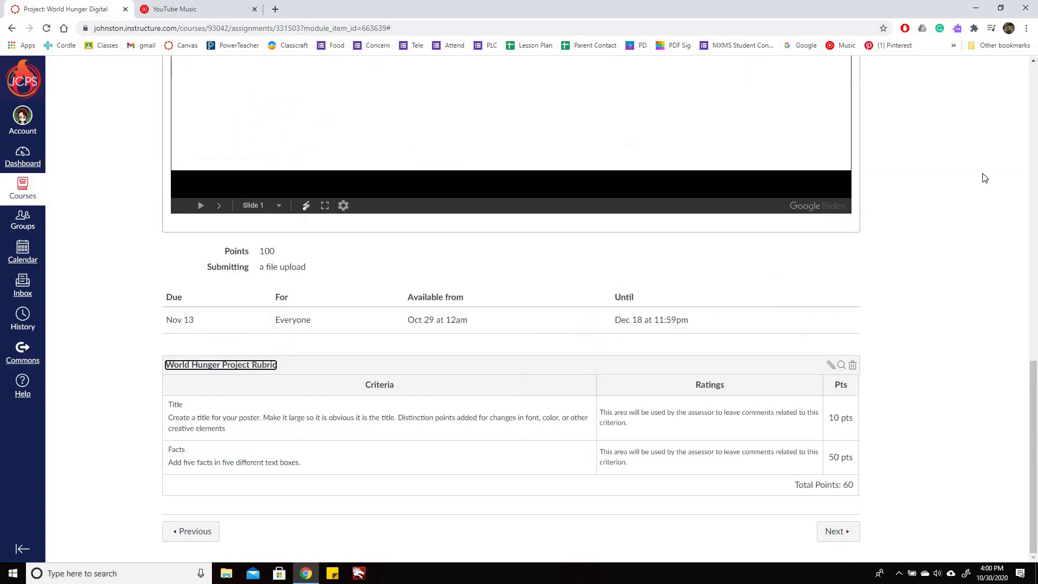
pyautogui.scroll(10, 1021, 230)
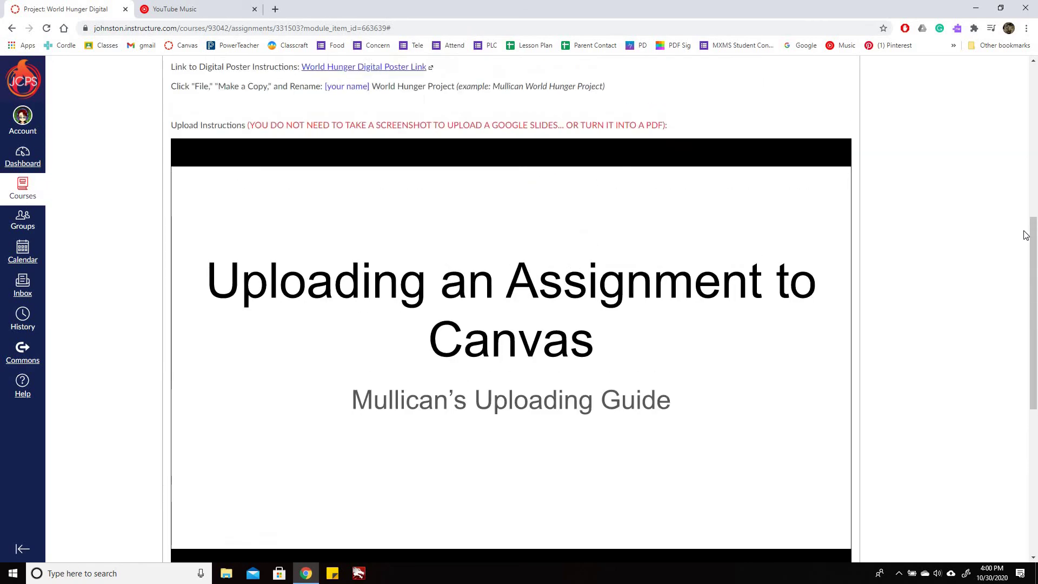